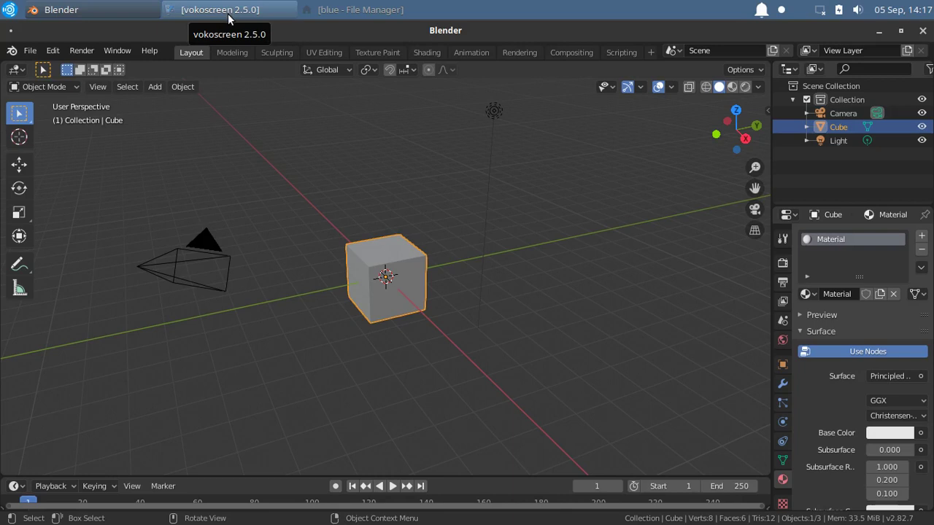
Switch to the file manager and create a folder named mymaterials in the home folder
left_click(355, 12)
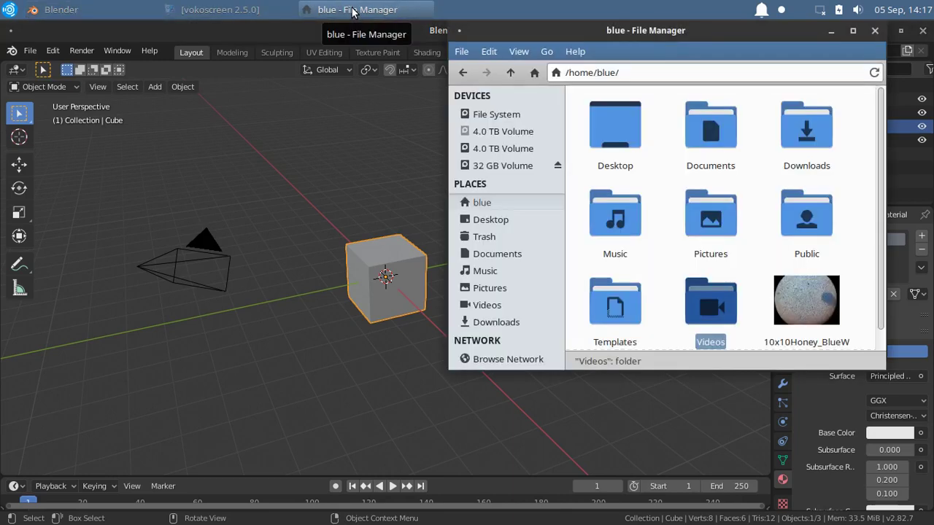
right_click(670, 177)
left_click(701, 188)
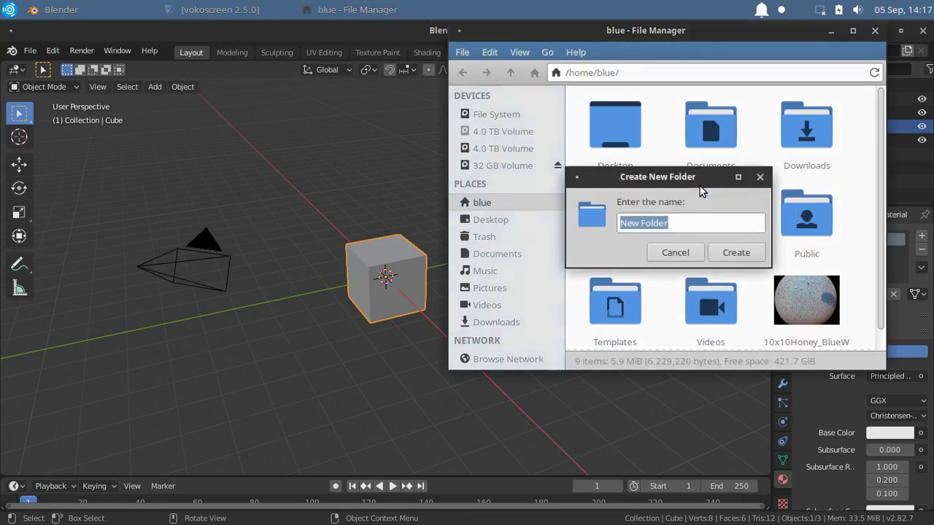
type("mymaterials")
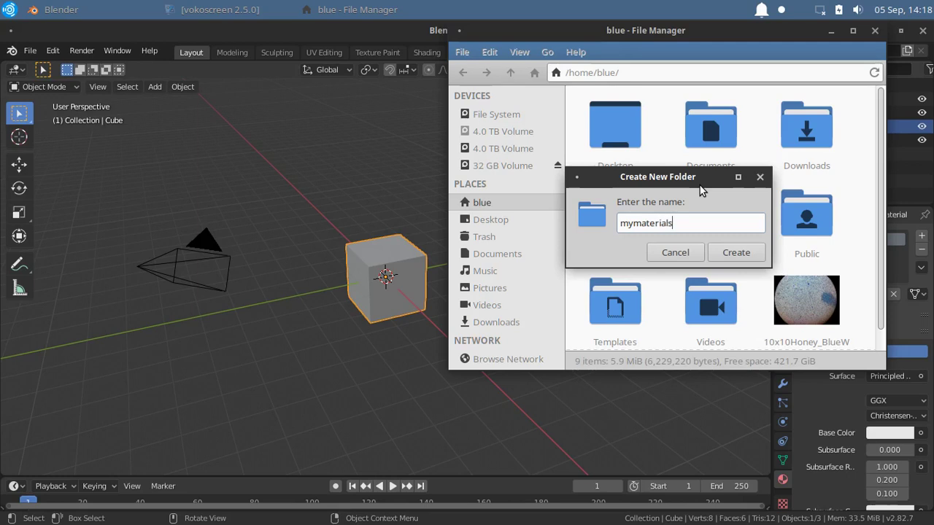
key("Return")
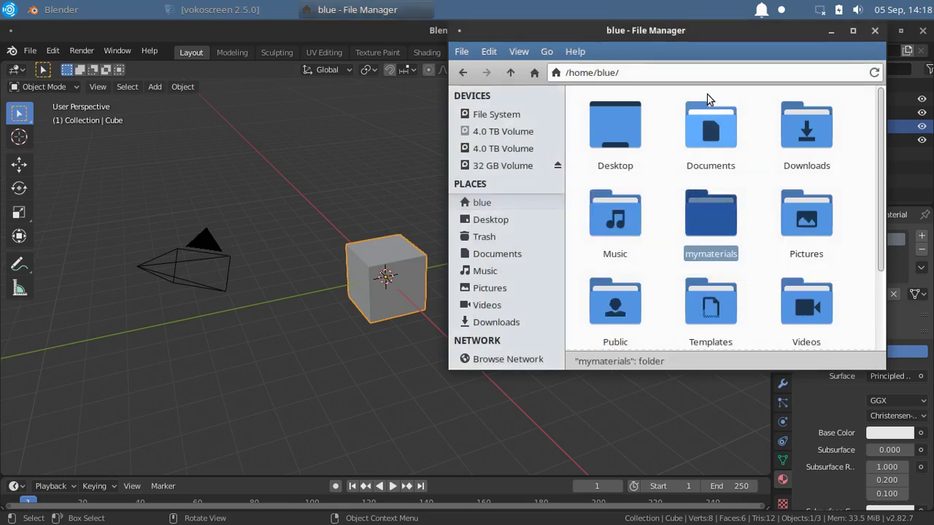
Switch back to Blender, enable the Material: Material Library add-on in the preferences and expand its details
left_click(313, 11)
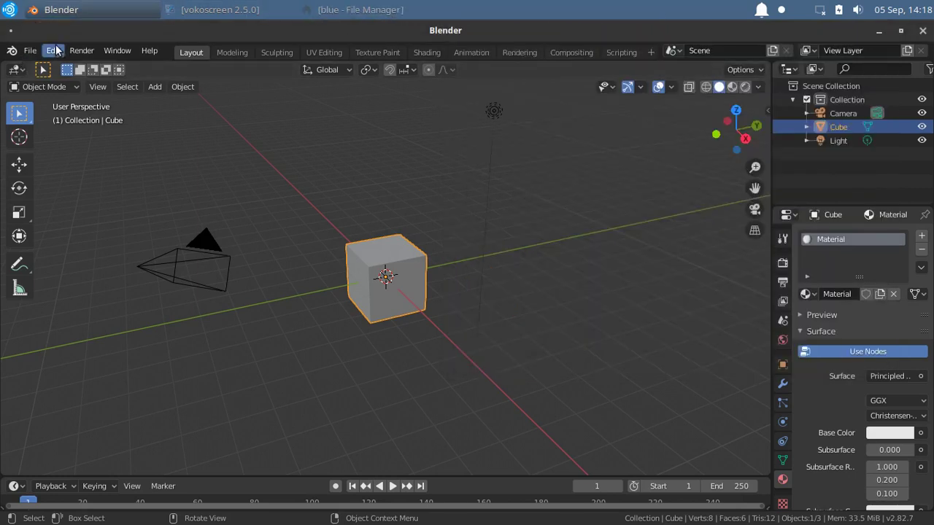
left_click(55, 51)
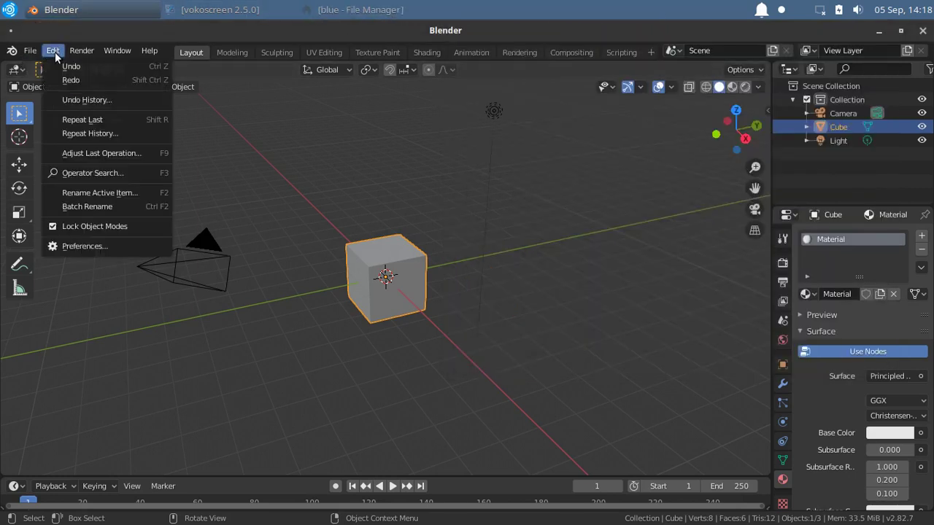
left_click(66, 246)
scroll(276, 218, "down", 5)
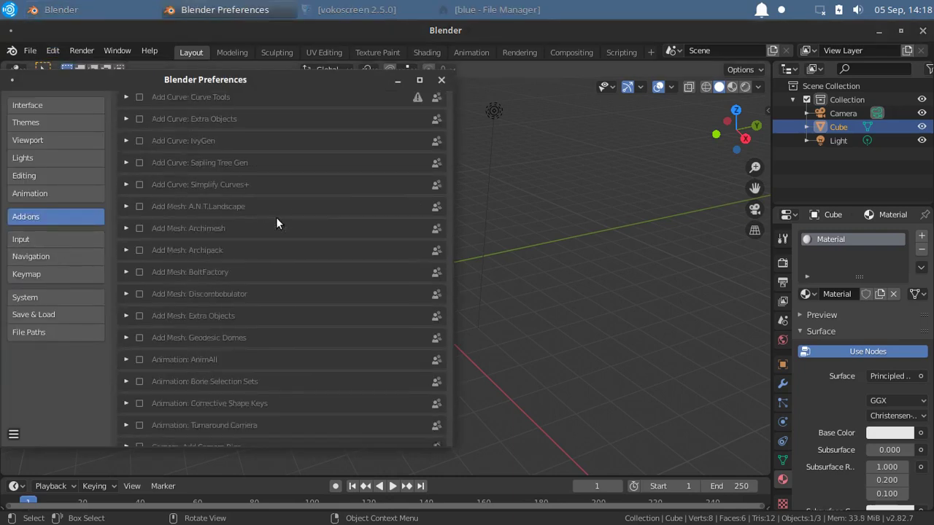
scroll(276, 217, "down", 20)
scroll(275, 218, "down", 10)
scroll(276, 217, "up", 6)
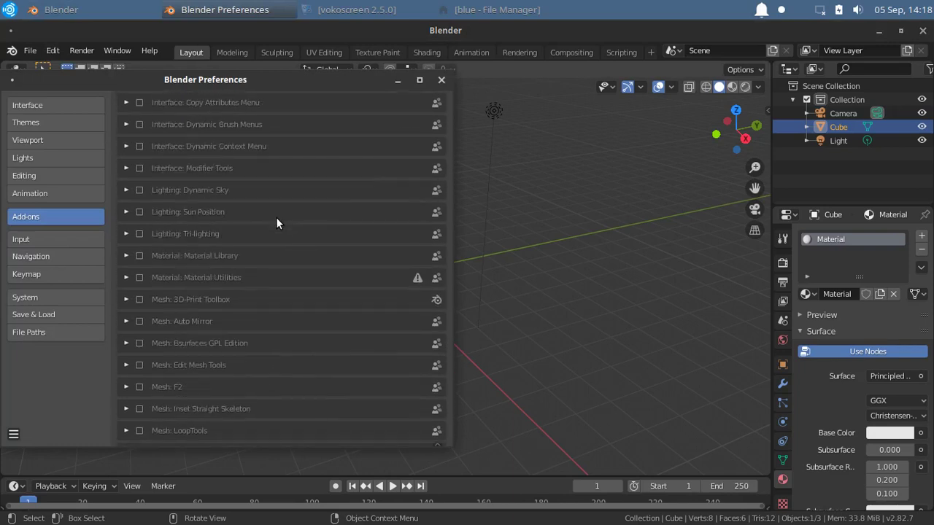
left_click(139, 255)
left_click(127, 256)
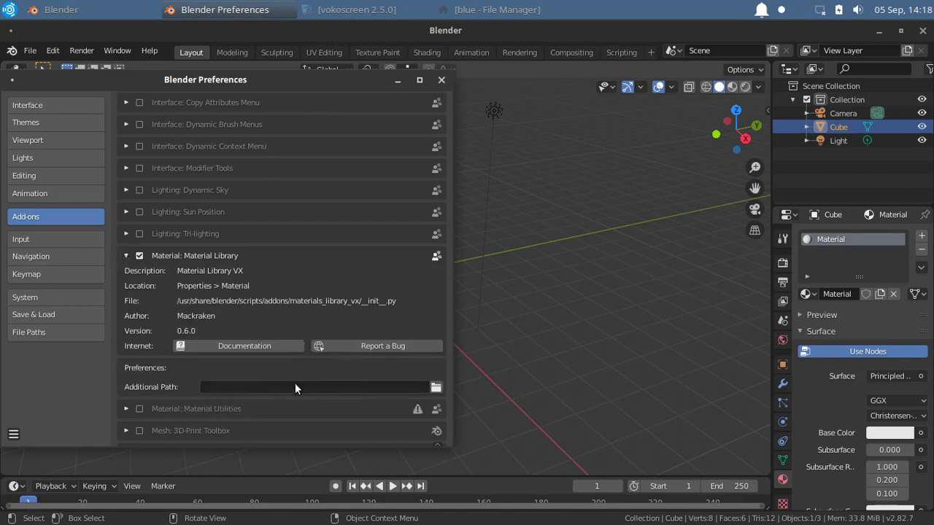
Set the Material Library add-on's additional path to /home/blue/mymaterials/
left_click(436, 388)
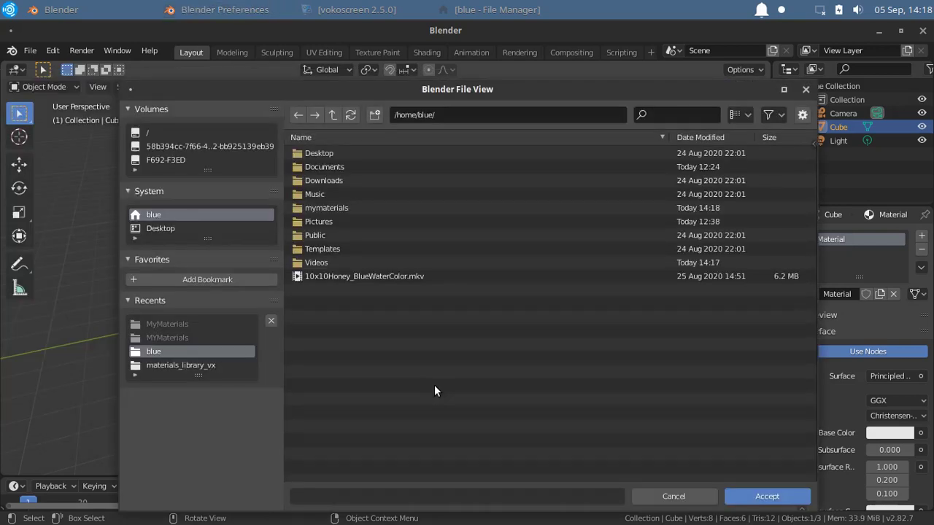
left_click(365, 209)
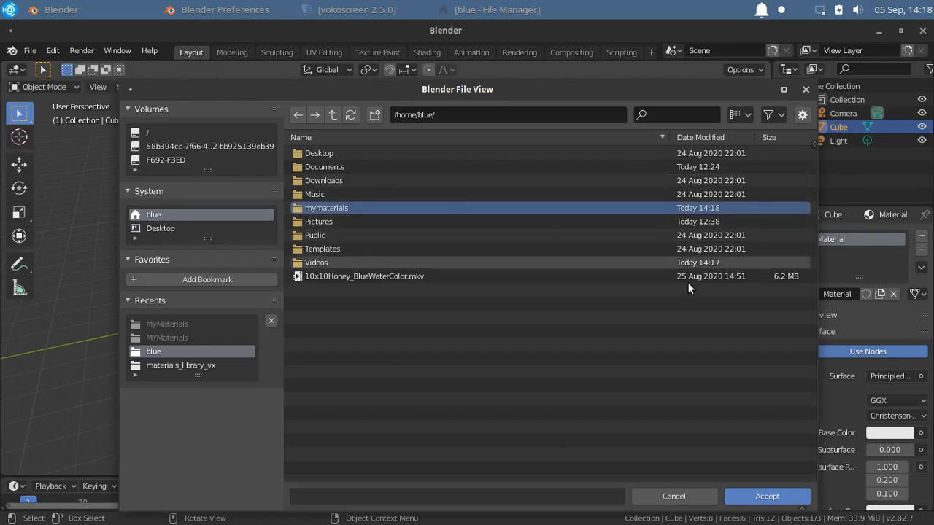
left_click(767, 497)
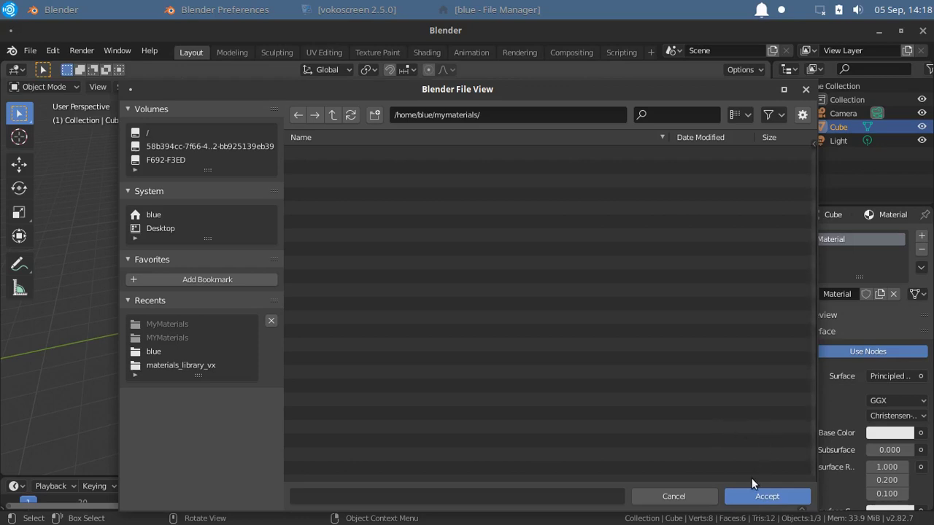
left_click(759, 497)
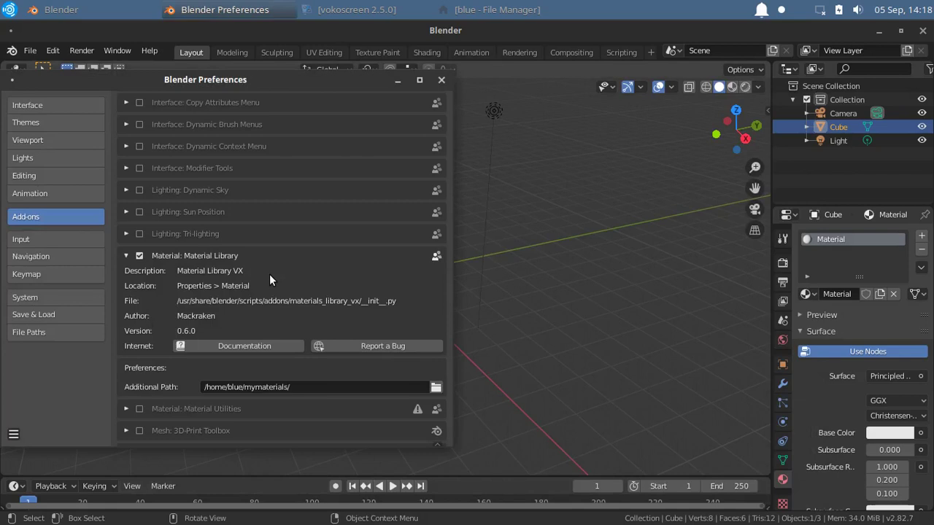
Enable the Node: Node Wrangler add-on in the preferences
scroll(270, 275, "down", 10)
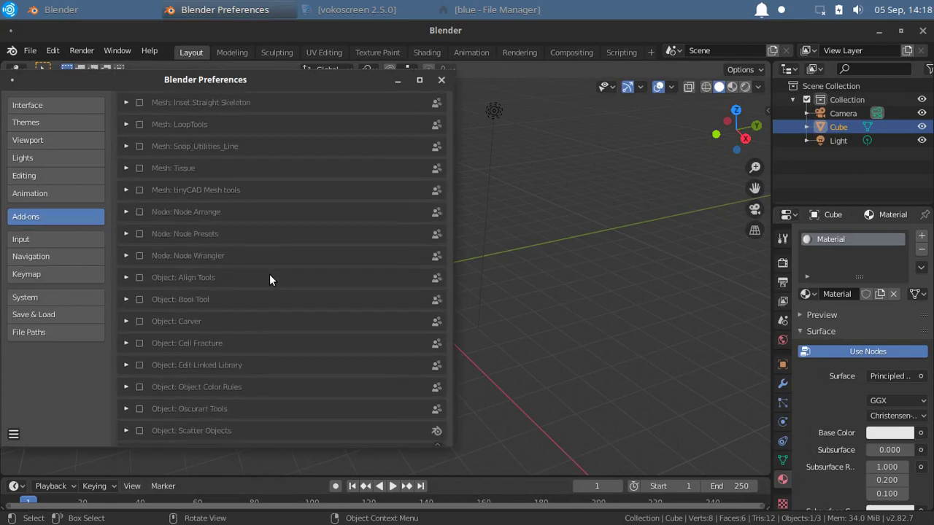
scroll(269, 274, "down", 5)
scroll(269, 275, "down", 5)
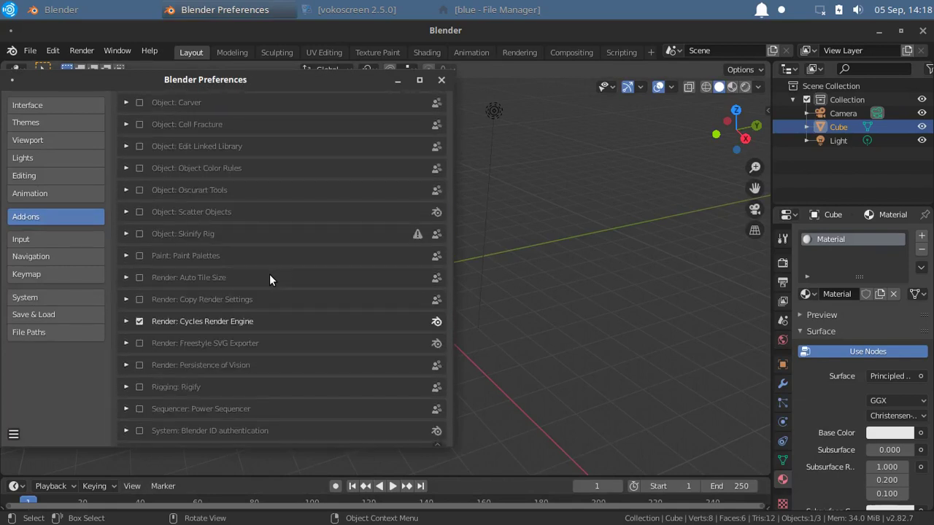
scroll(270, 275, "up", 6)
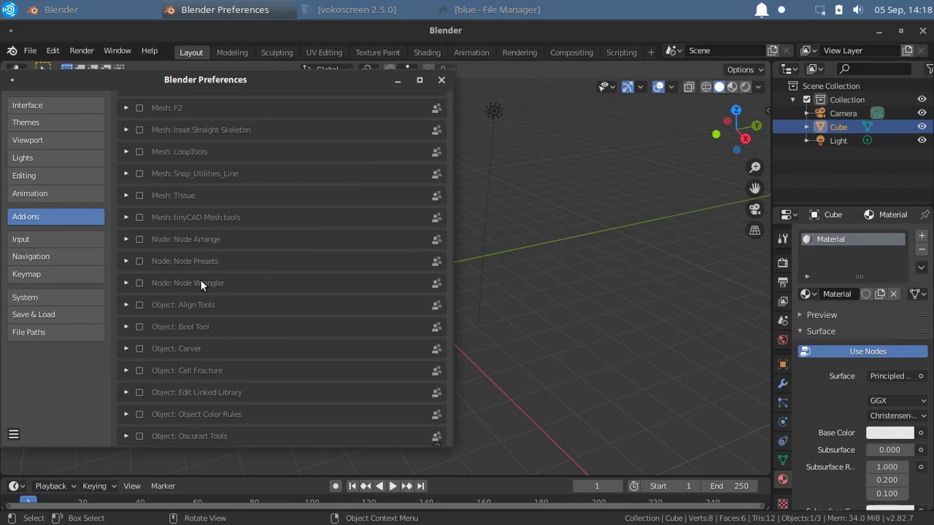
left_click(139, 283)
Make sure Auto Run Python Scripts is enabled in the Save & Load preferences, save the preferences and close the window
left_click(81, 318)
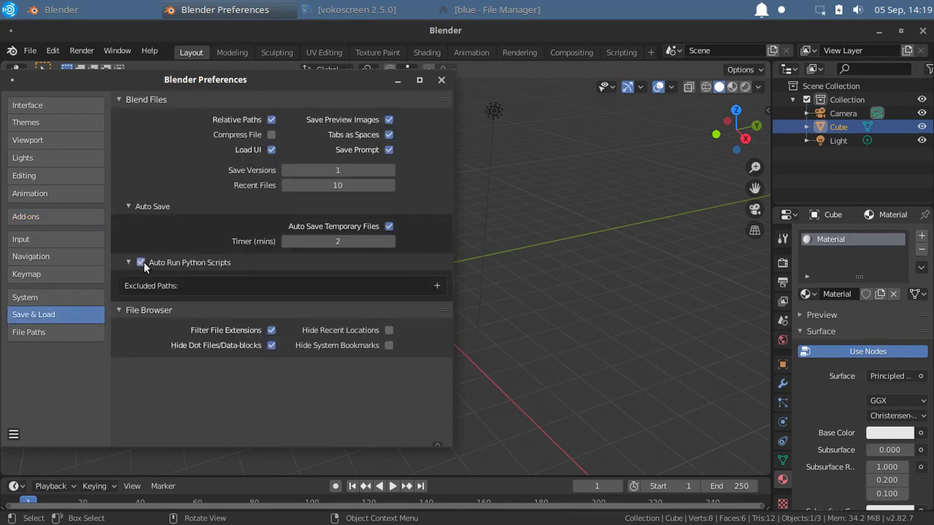
left_click(13, 435)
left_click(34, 397)
left_click(441, 80)
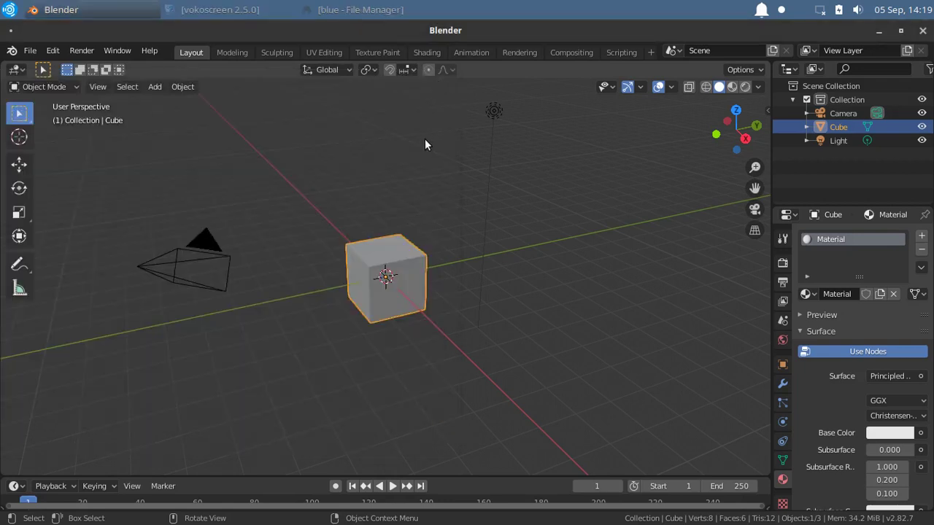
Switch to the Shading workspace and expand Material Library VX in the cube's material properties
left_click(427, 52)
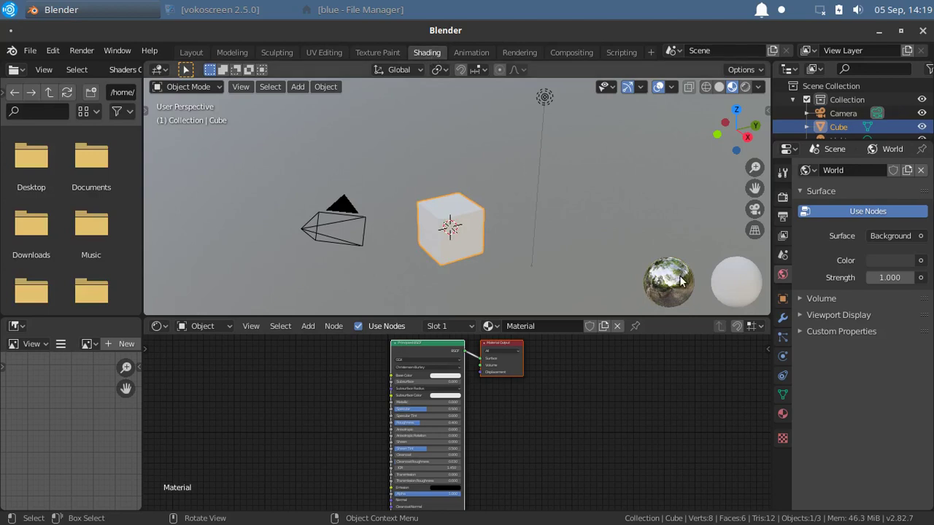
left_click(782, 413)
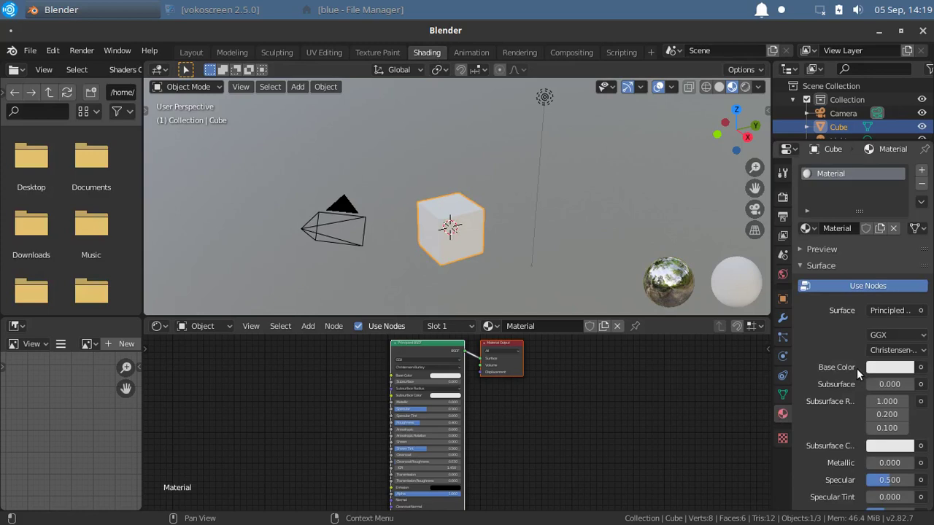
scroll(856, 369, "down", 15)
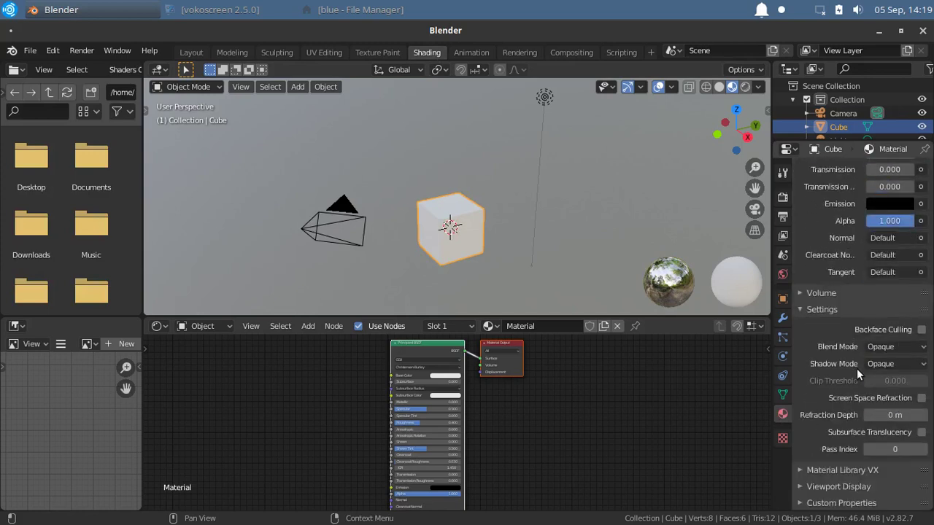
left_click(827, 470)
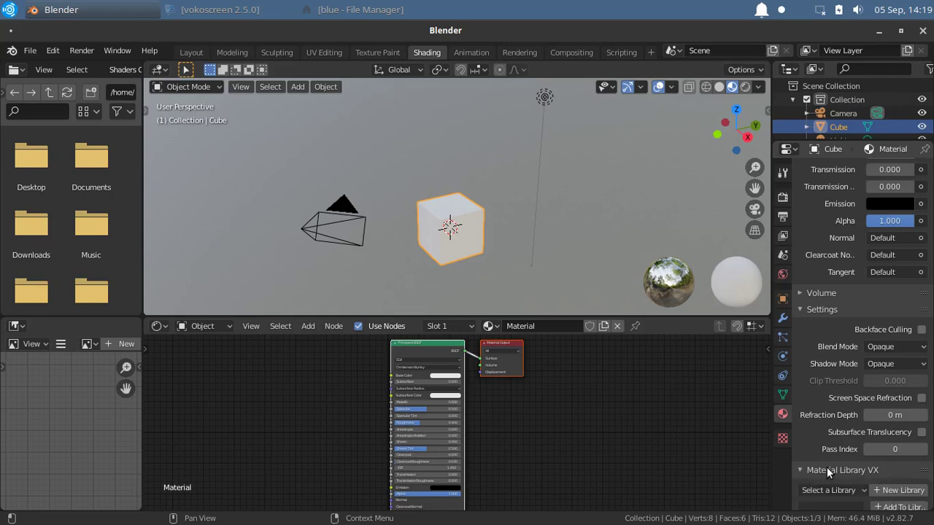
scroll(827, 470, "down", 5)
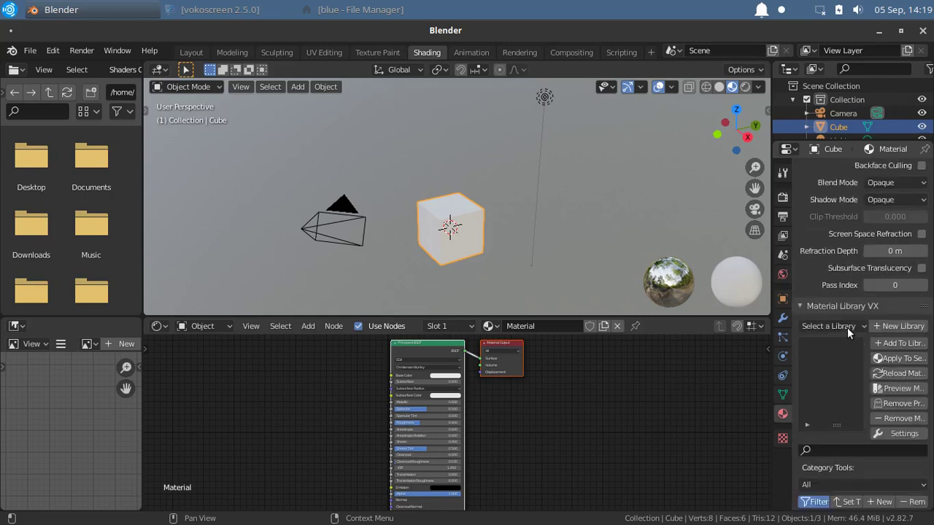
left_click(847, 325)
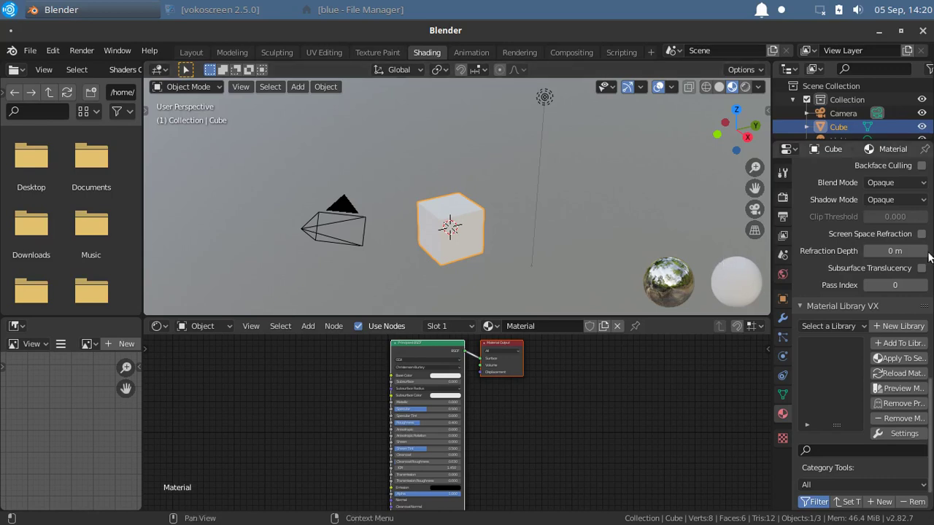
left_click(887, 324)
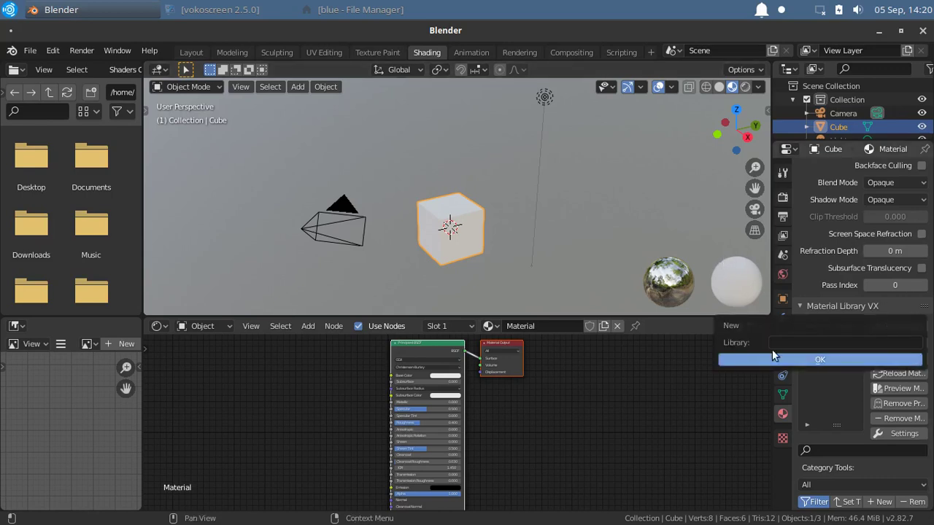
left_click(800, 343)
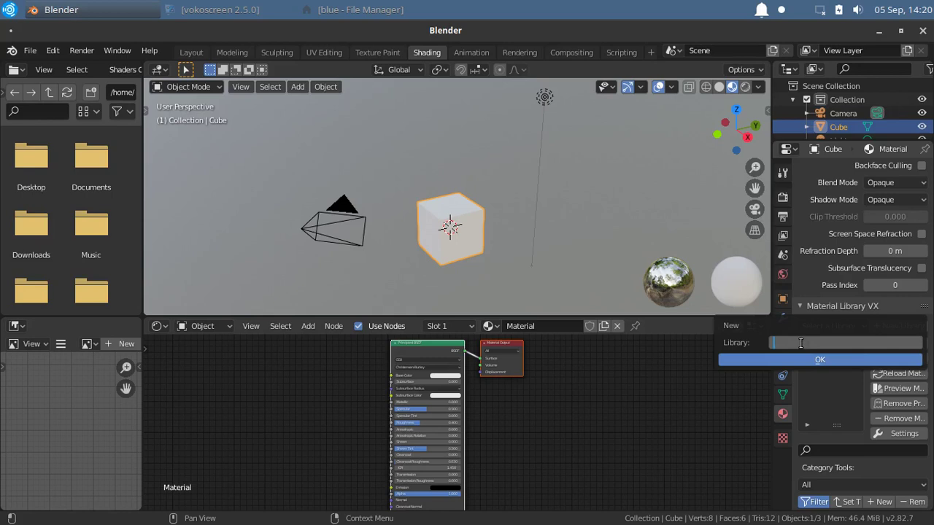
left_click(719, 396)
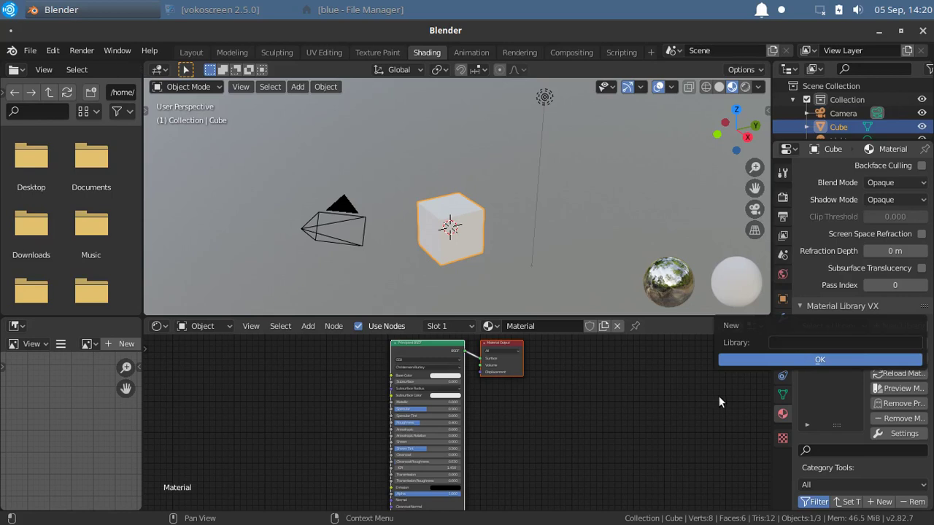
left_click(818, 360)
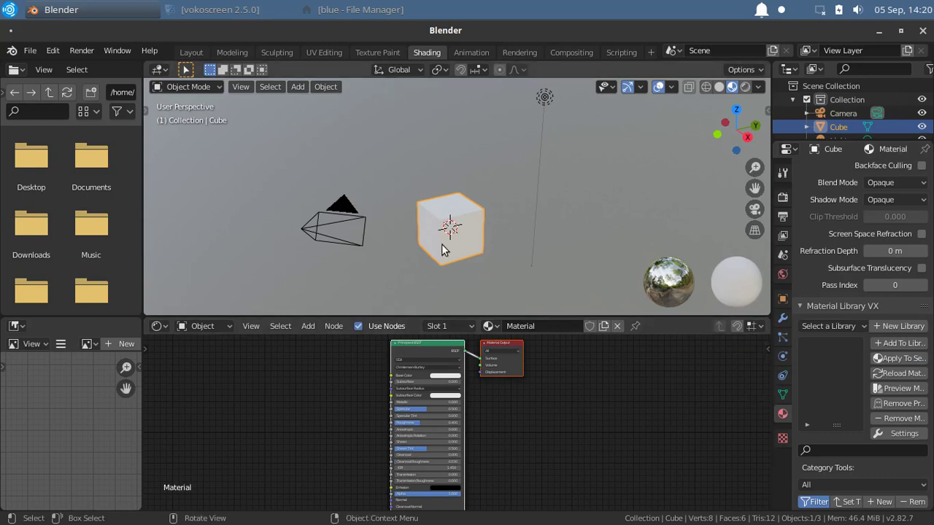
Save the scene as colors.blend in the mymaterials folder
left_click(32, 50)
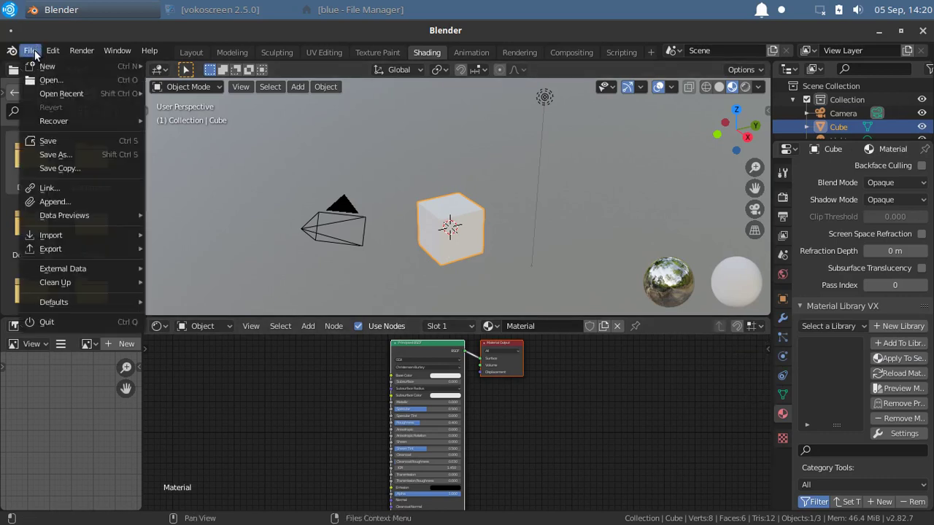
left_click(63, 156)
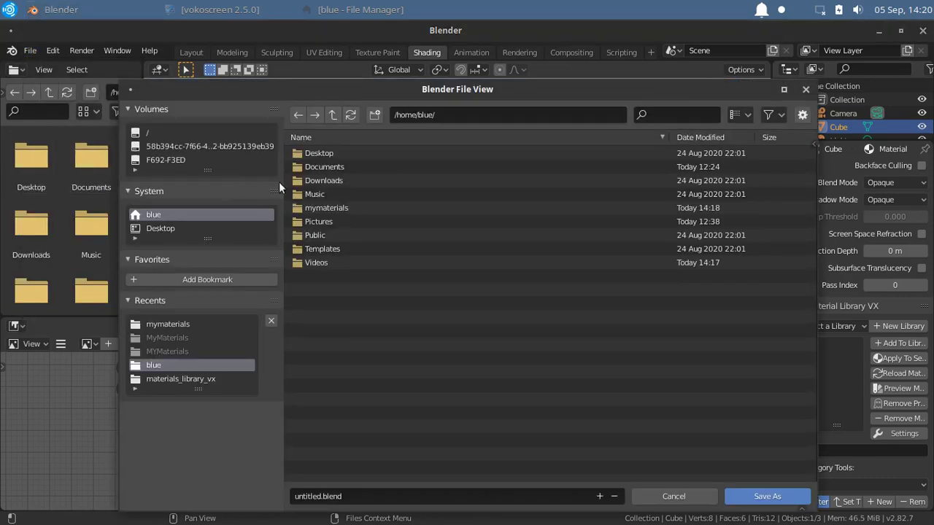
double_click(348, 208)
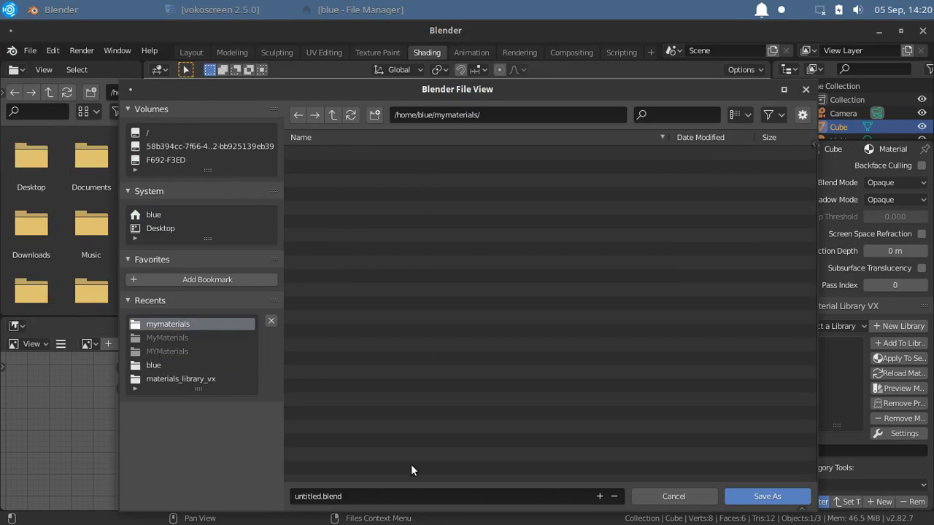
left_click(395, 497)
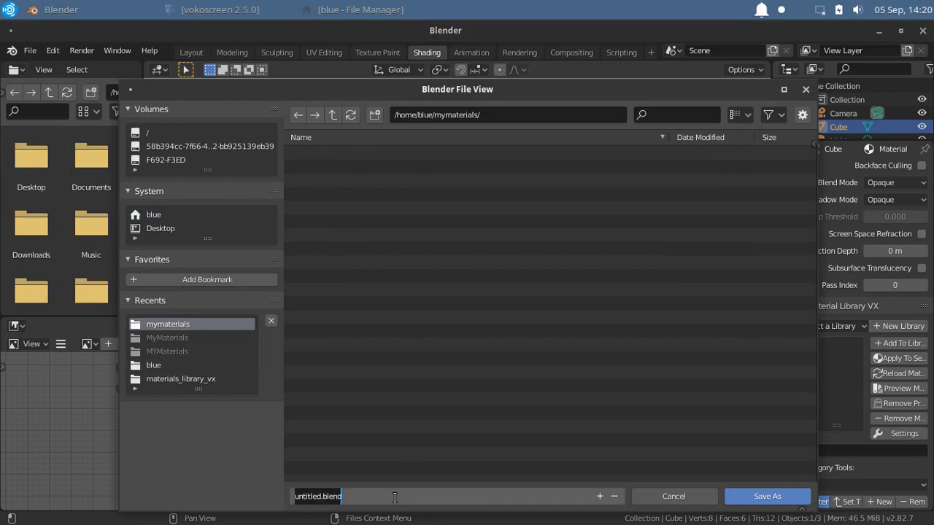
type("co")
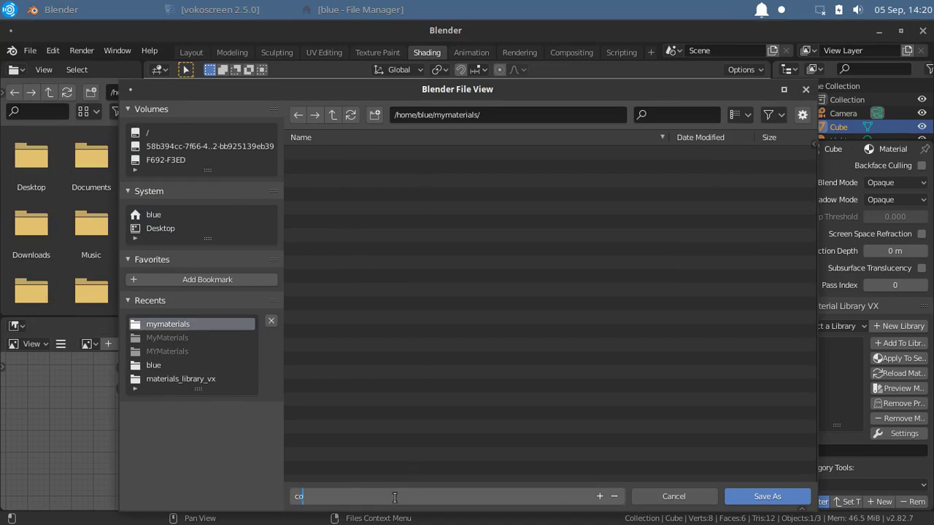
type("lors")
left_click(537, 509)
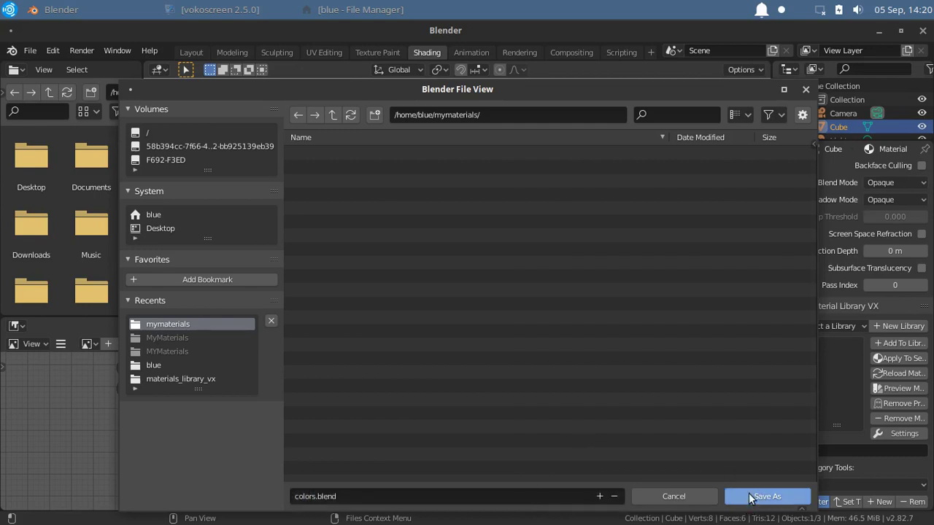
left_click(750, 498)
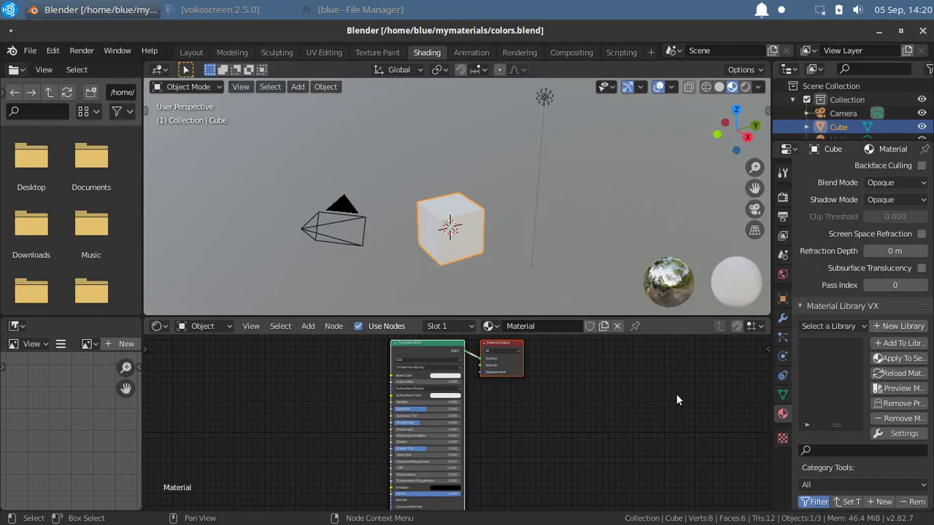
Create a new material library named colors in Material Library VX and select it as the active library
left_click(845, 326)
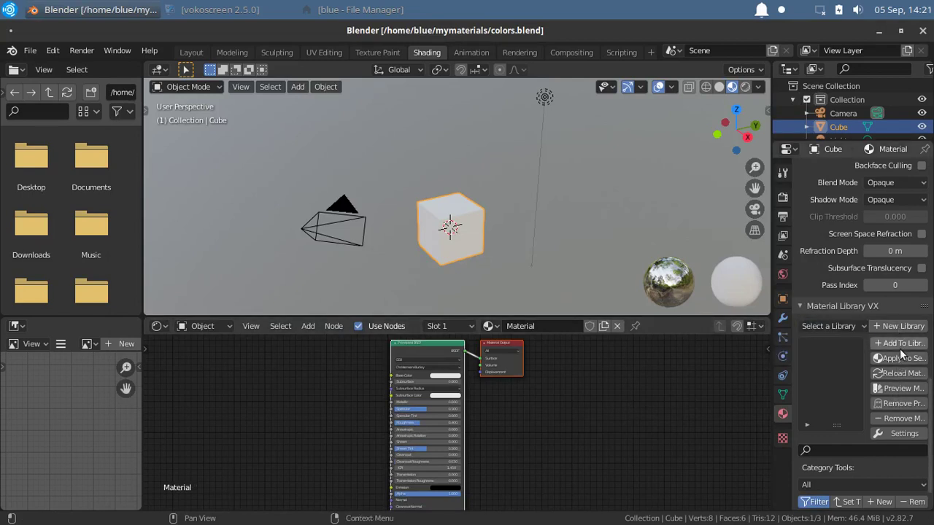
left_click(898, 372)
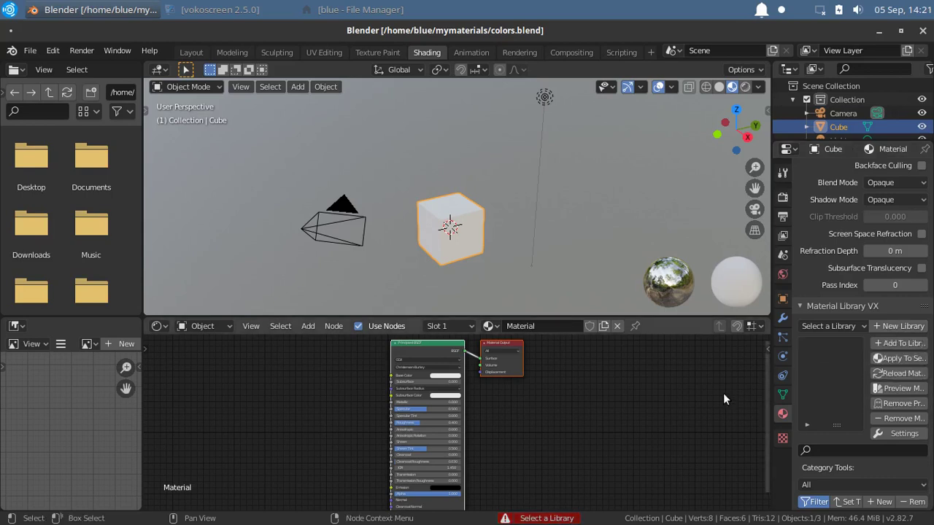
left_click(886, 325)
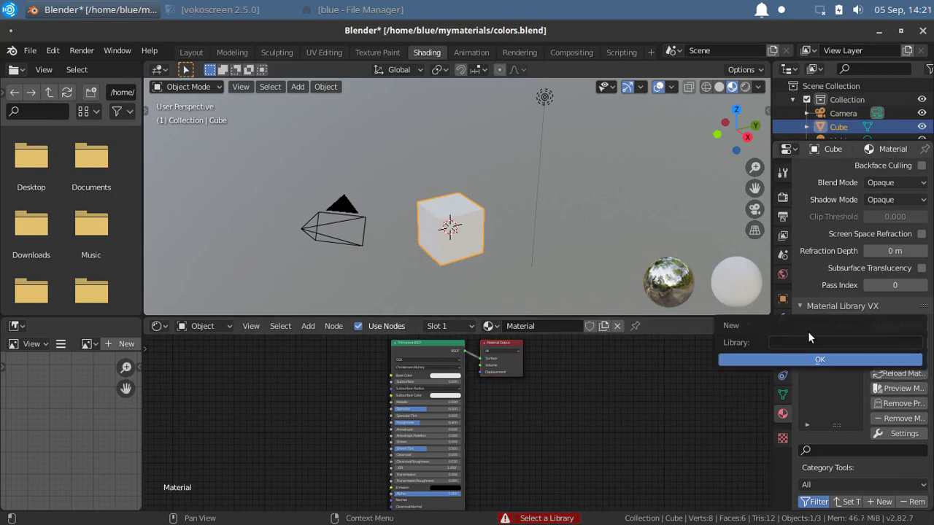
left_click(777, 342)
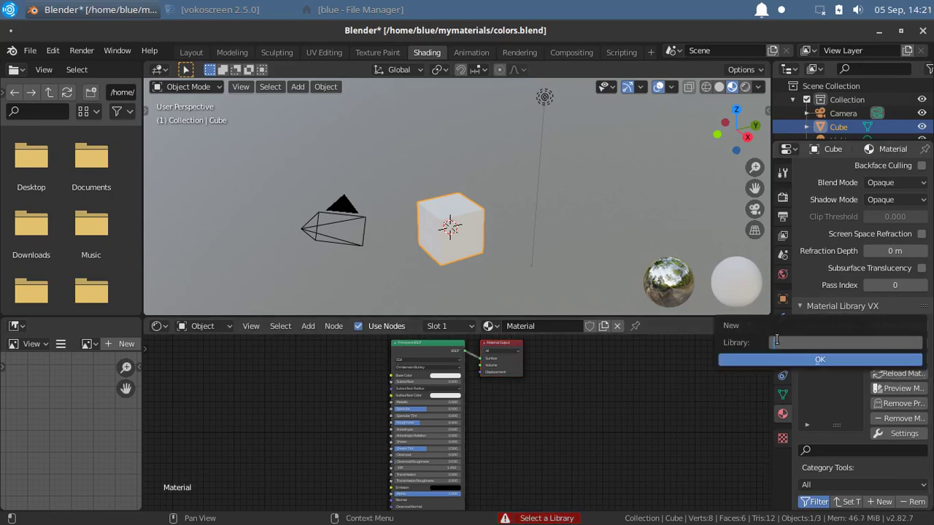
type("colors")
key("Return")
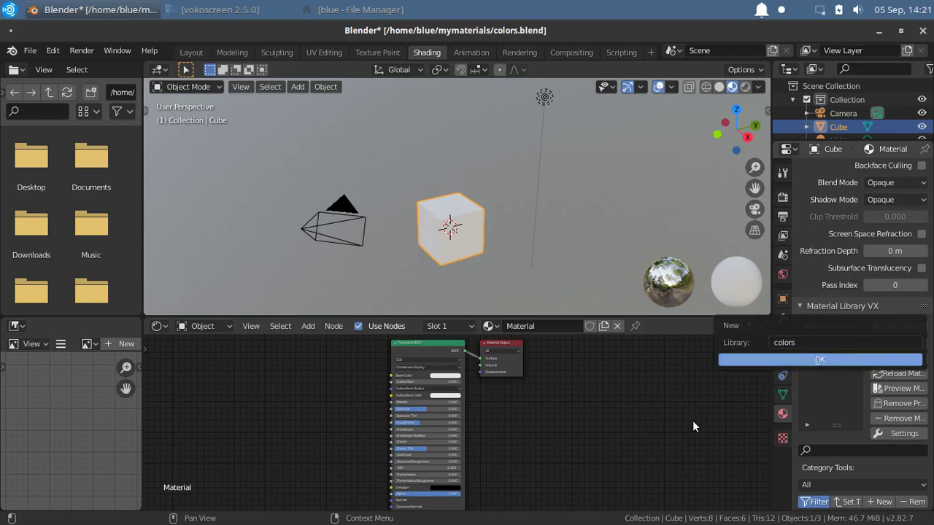
key("Return")
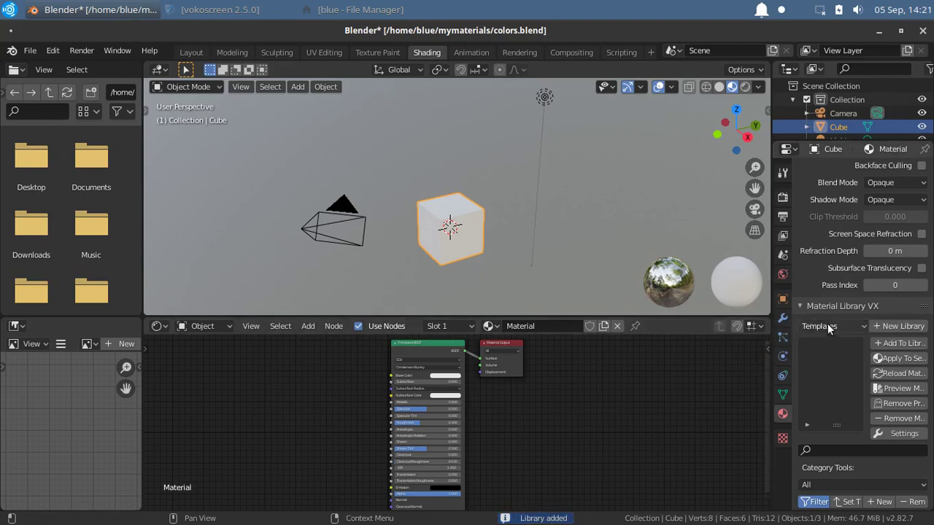
left_click(826, 327)
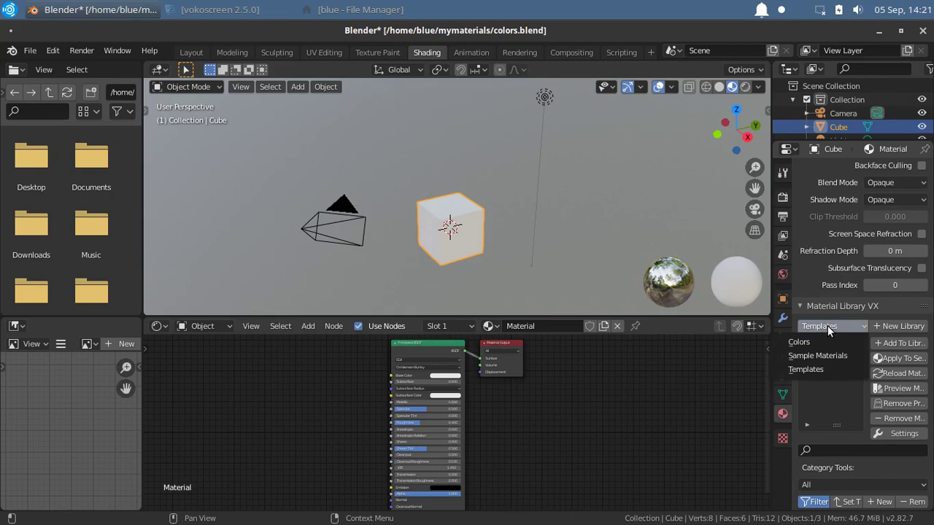
left_click(829, 340)
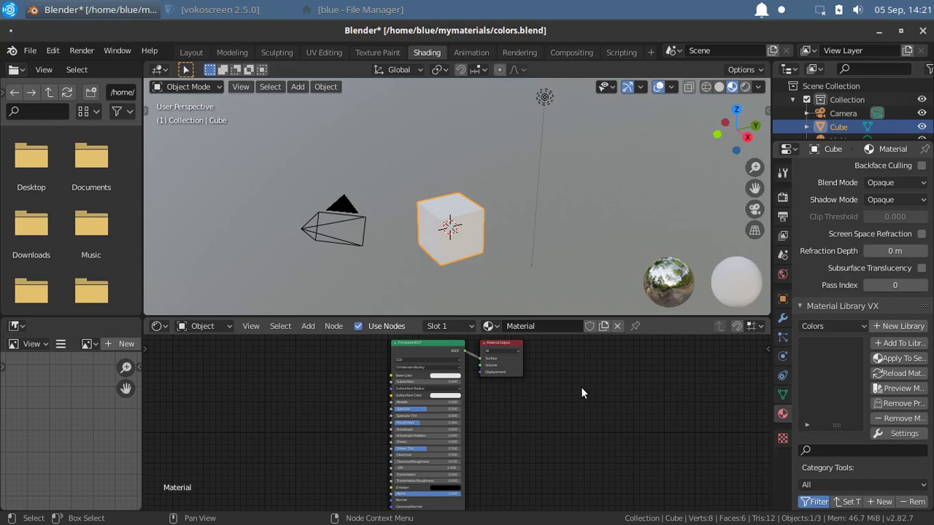
Give the cube's Principled BSDF a saturated blue base color and rename the material blue
left_click(455, 367)
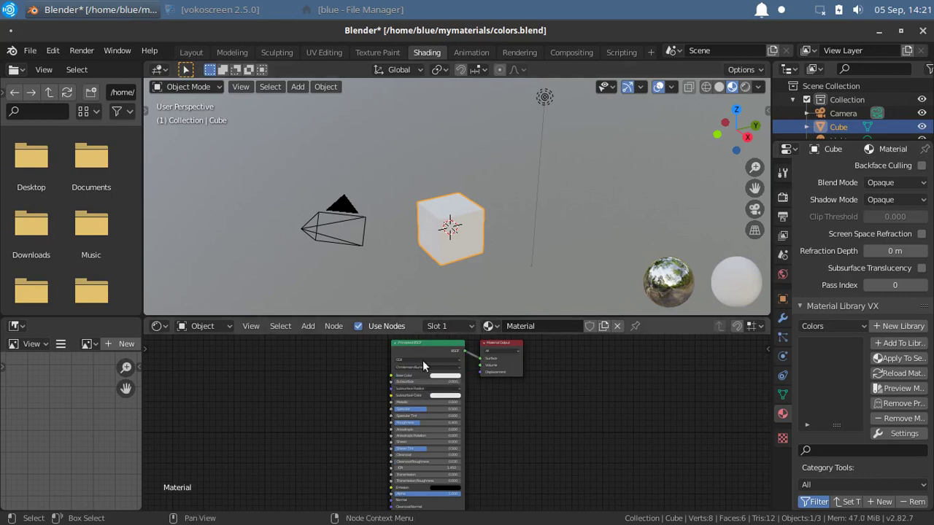
left_click(437, 375)
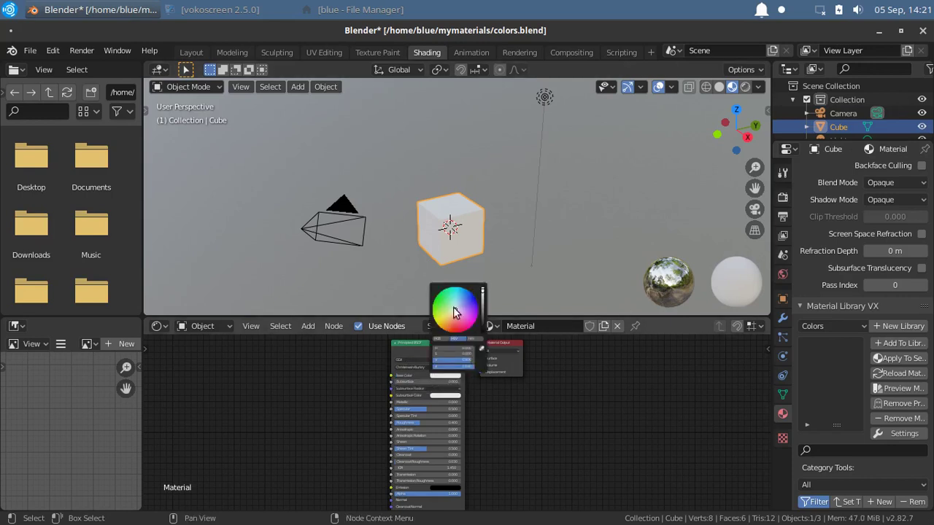
left_click_drag(455, 311, 474, 303)
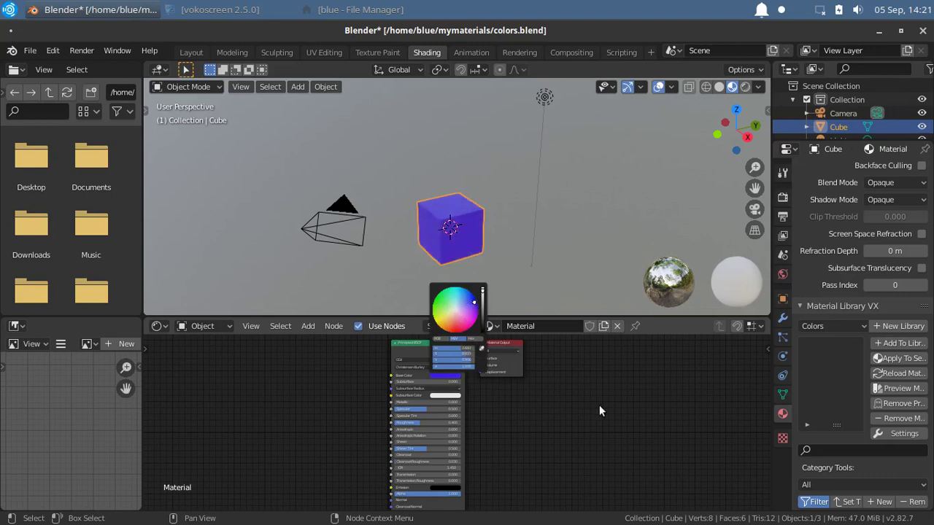
left_click(540, 325)
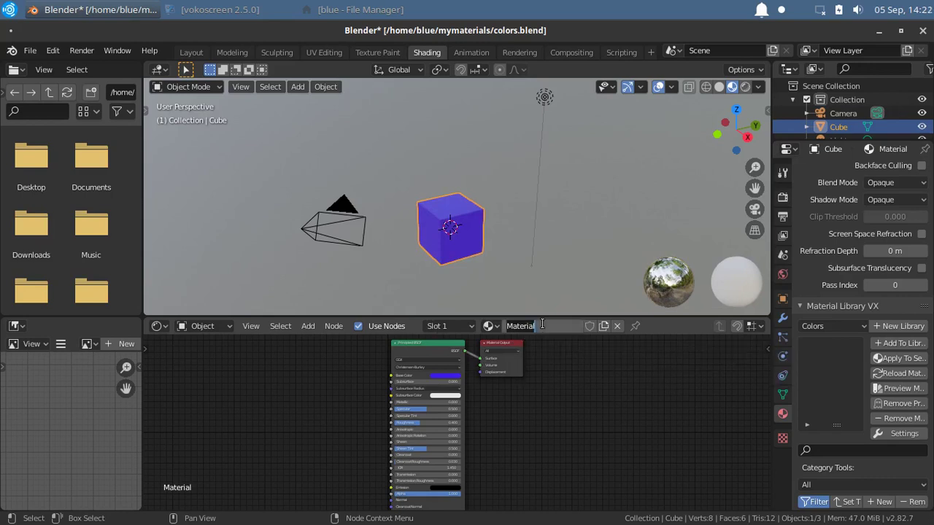
type("blue")
key("Return")
key("Return")
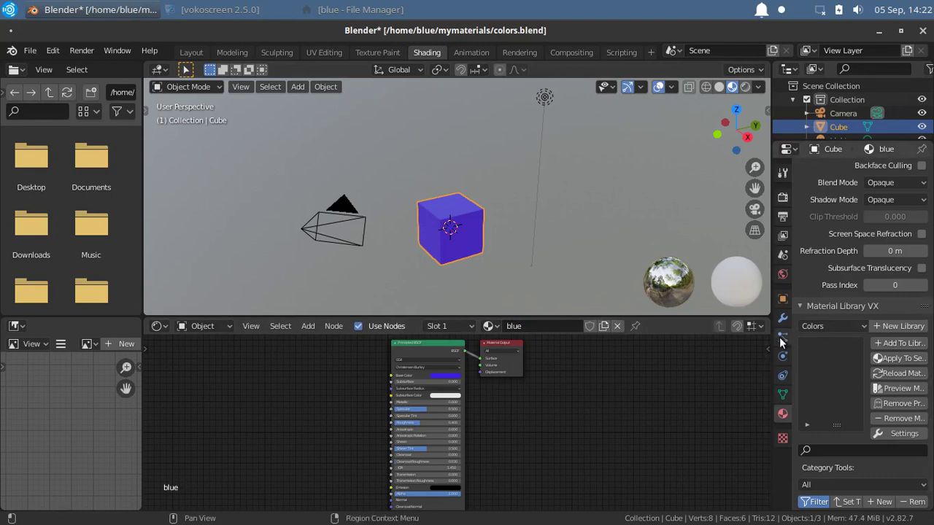
Expand the blue material's preview and add the material to the Colors library
scroll(846, 335, "up", 20)
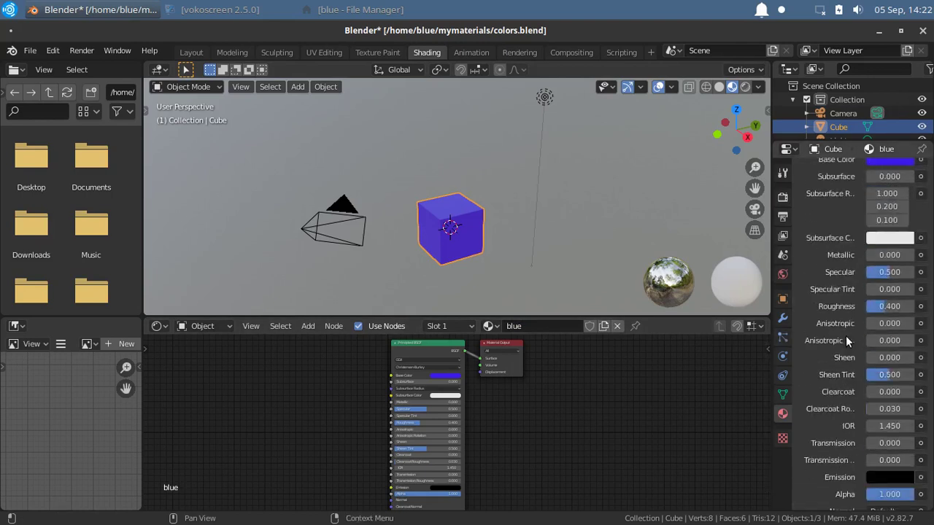
left_click(799, 250)
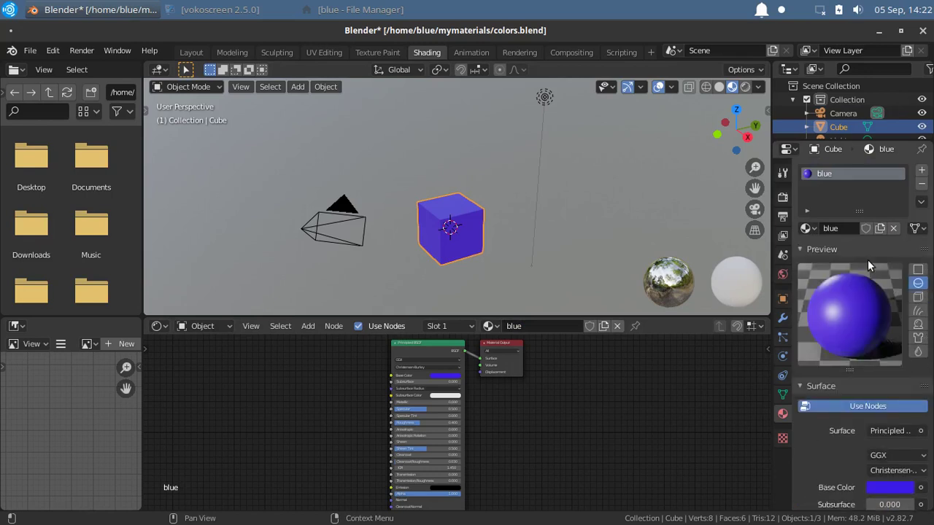
scroll(868, 260, "down", 20)
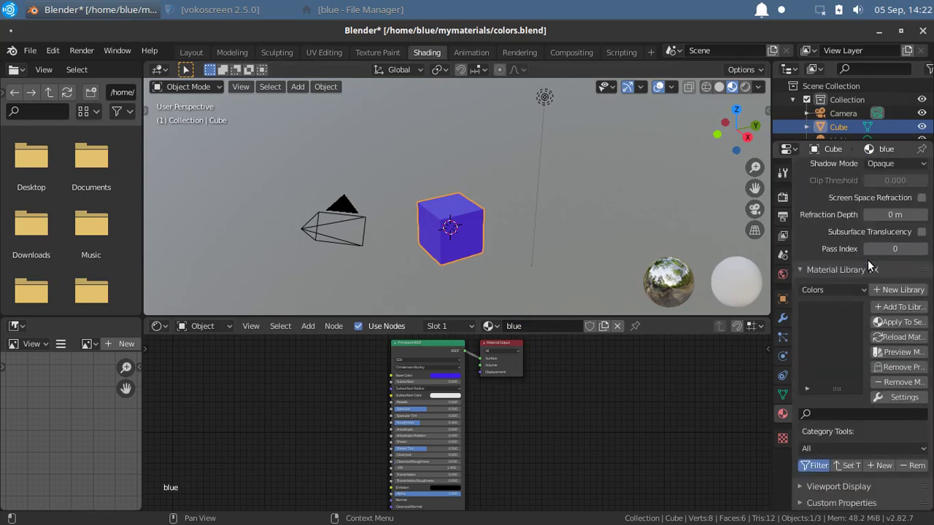
left_click(885, 306)
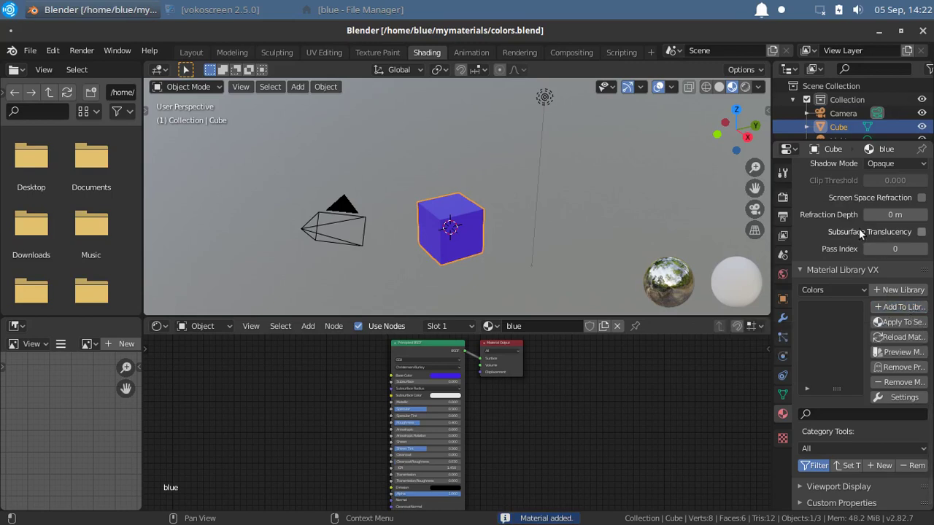
Check the Colors library's material list by switching to Sample Materials and back to Colors
left_click(830, 290)
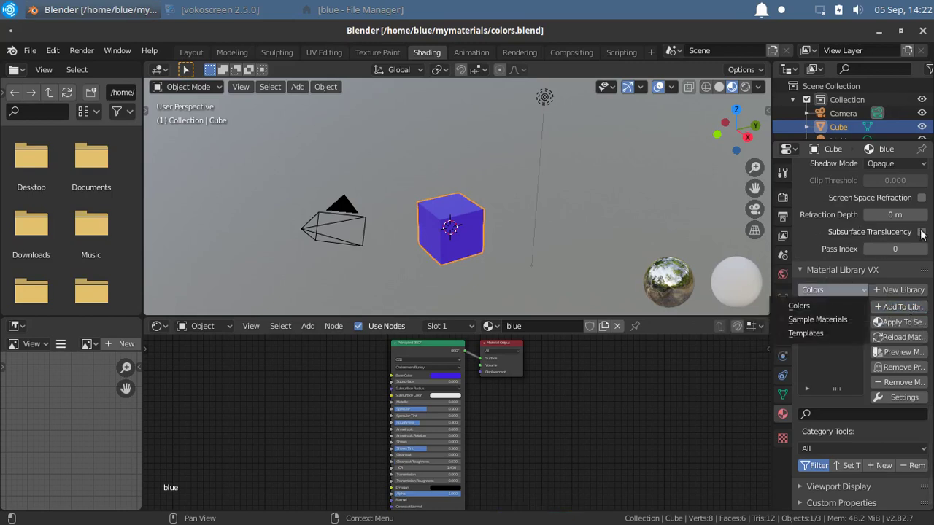
left_click(903, 337)
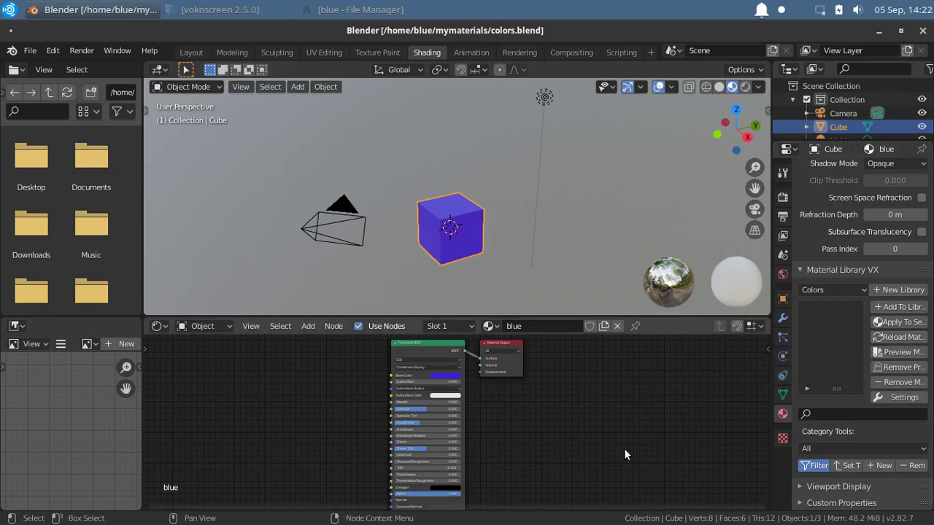
left_click(842, 289)
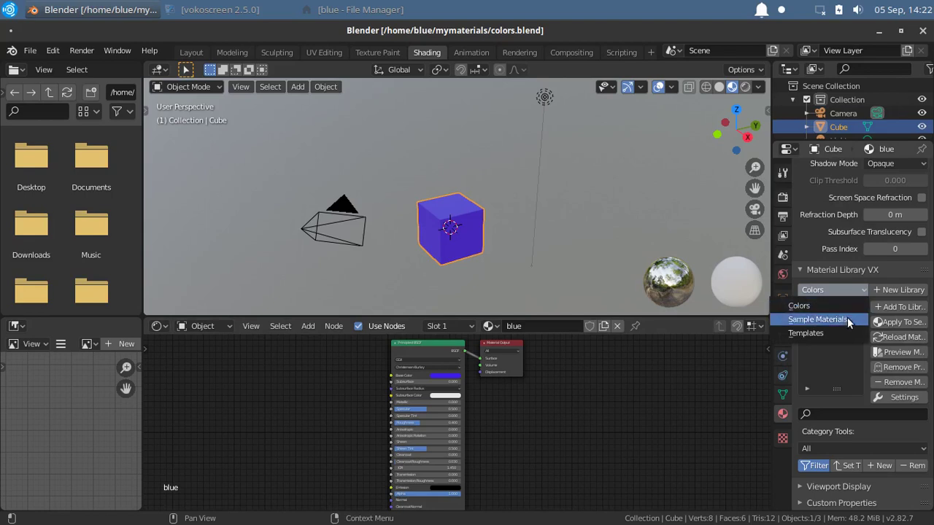
left_click(846, 319)
left_click(840, 289)
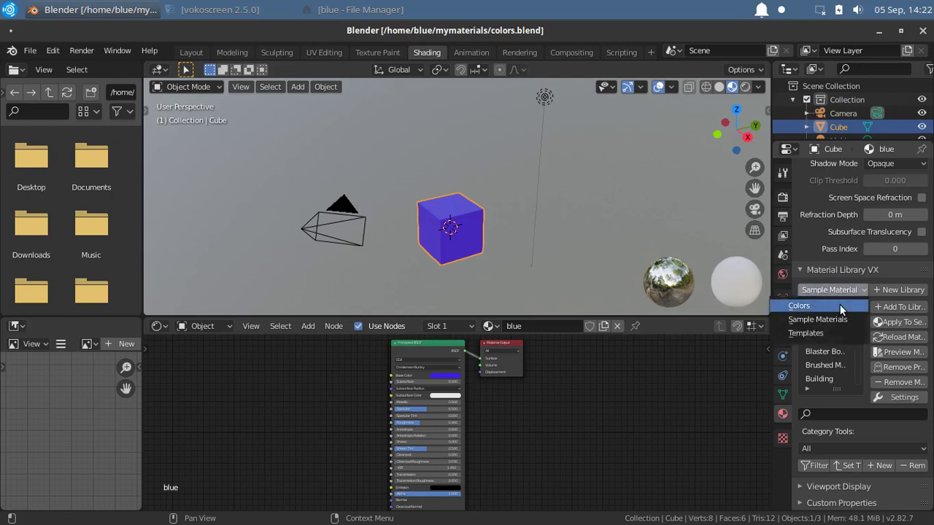
left_click(840, 304)
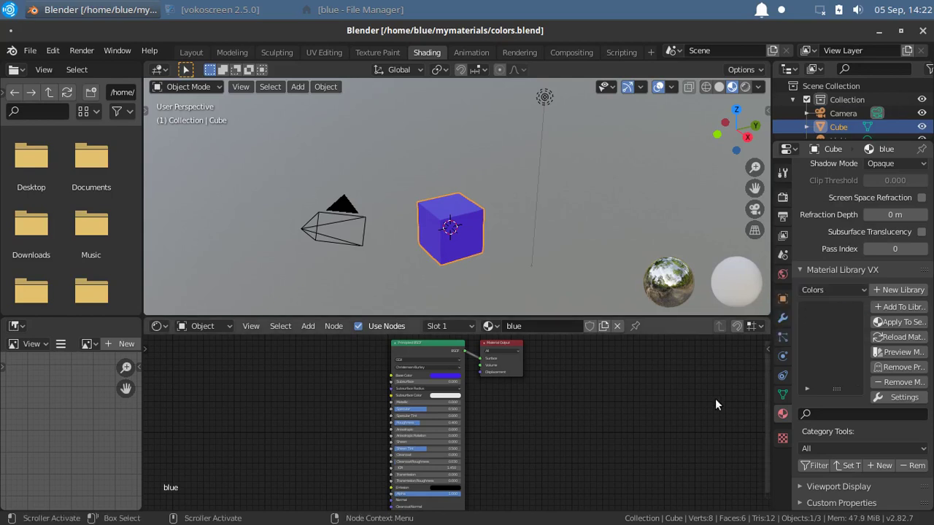
Start a new file from the General template
left_click(29, 50)
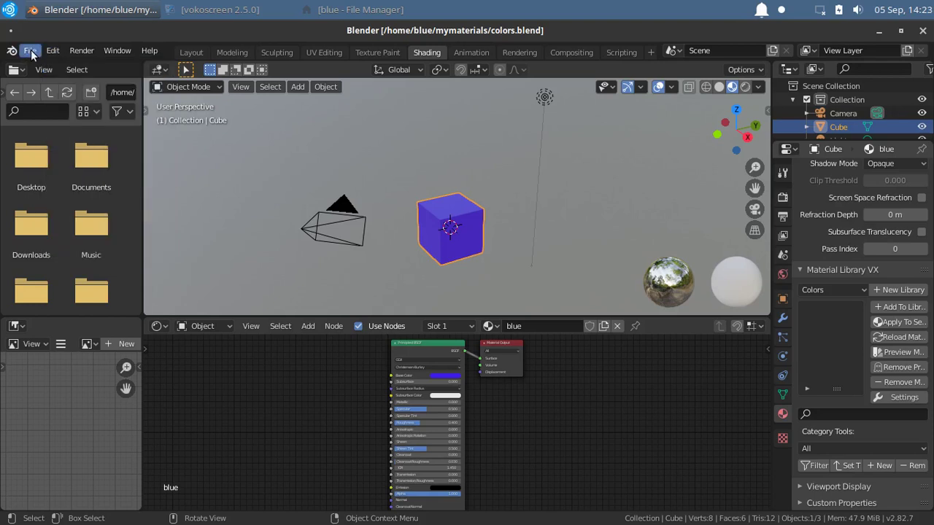
left_click(30, 50)
mouse_move(38, 64)
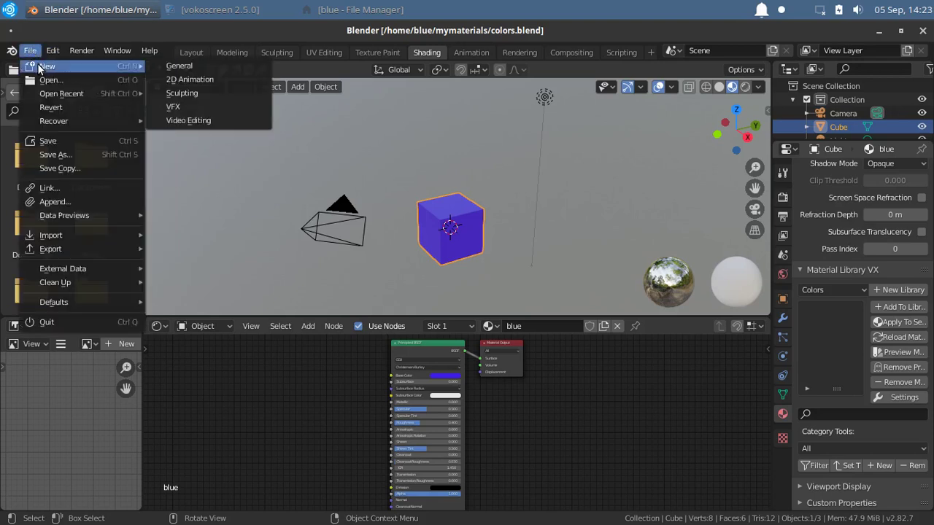
left_click(189, 66)
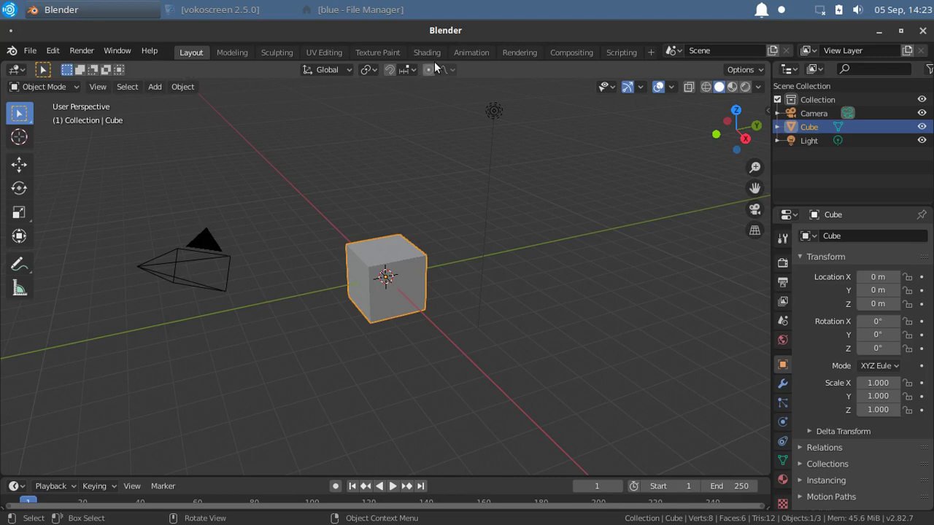
Switch to the Shading workspace and expand Material Library VX in the new cube's material properties
left_click(426, 51)
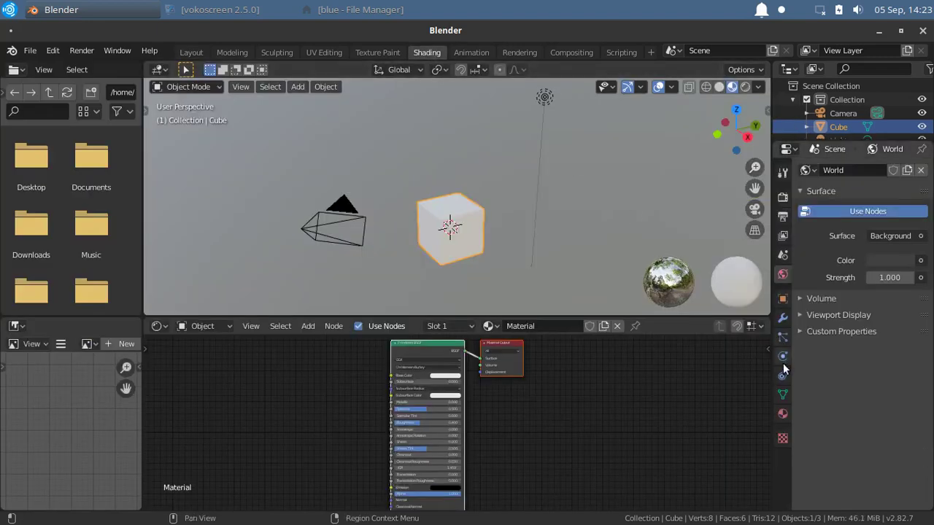
left_click(783, 414)
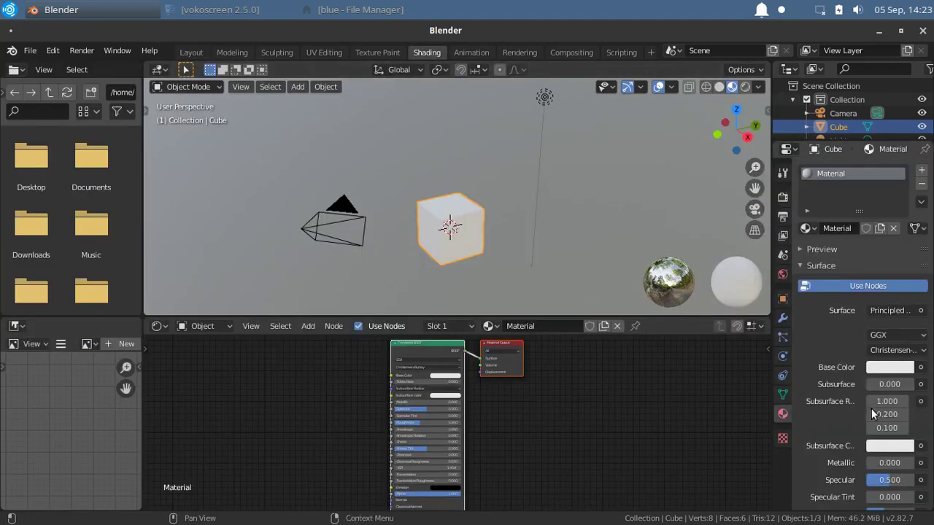
scroll(868, 406, "down", 15)
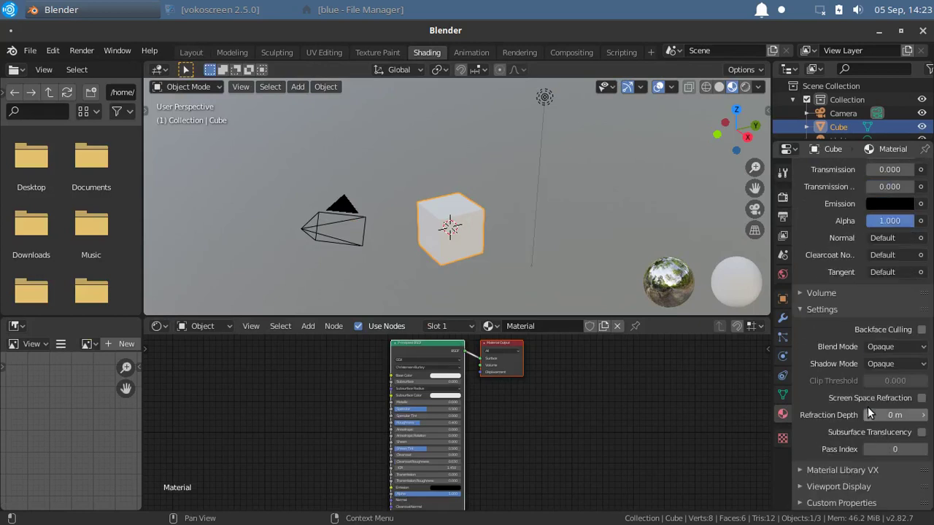
left_click(830, 471)
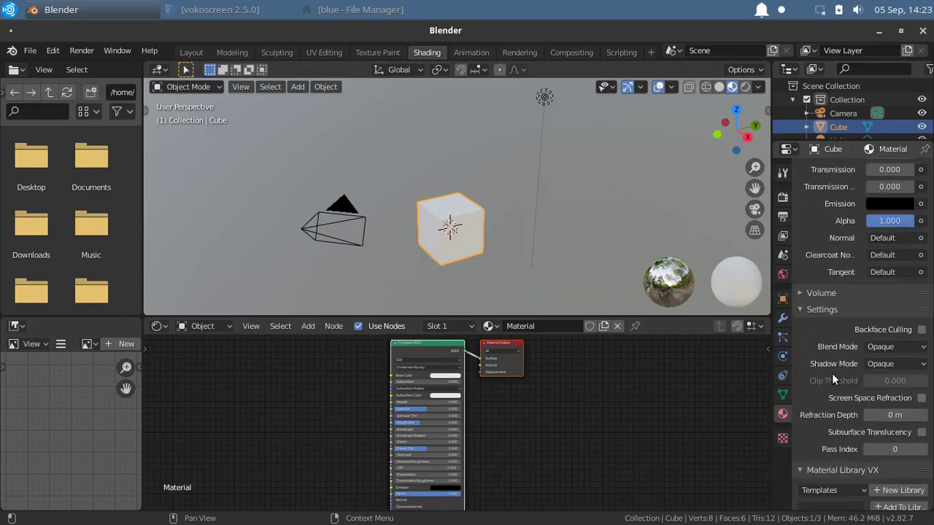
scroll(832, 373, "down", 7)
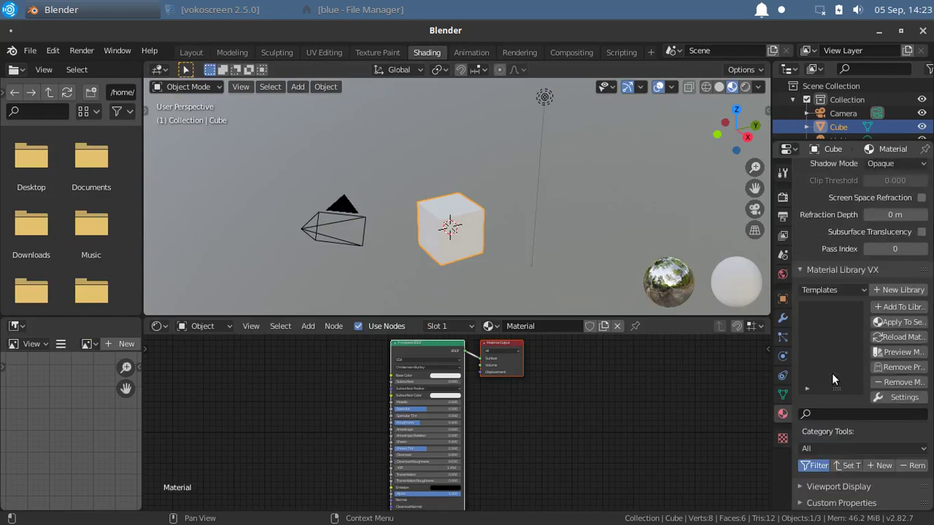
Choose the Colors library and apply its blue material to the selected cube
left_click(838, 289)
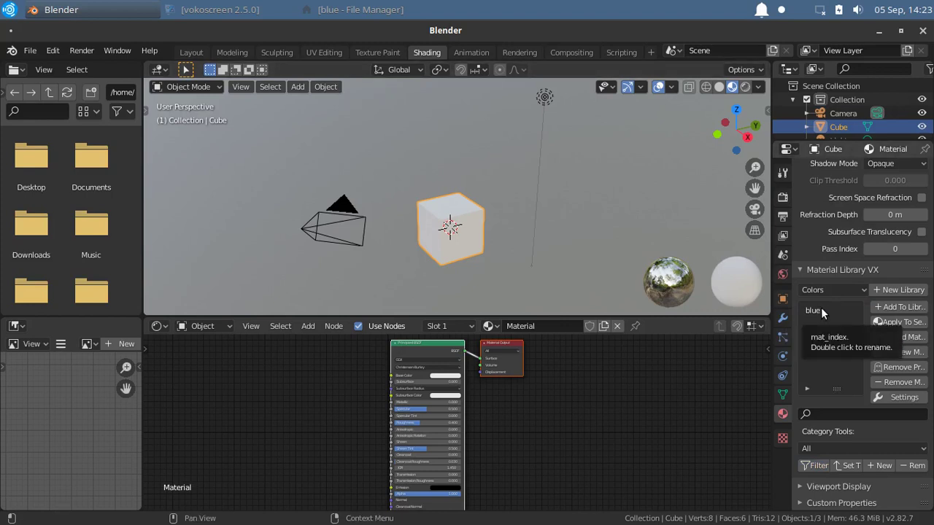
left_click(811, 310)
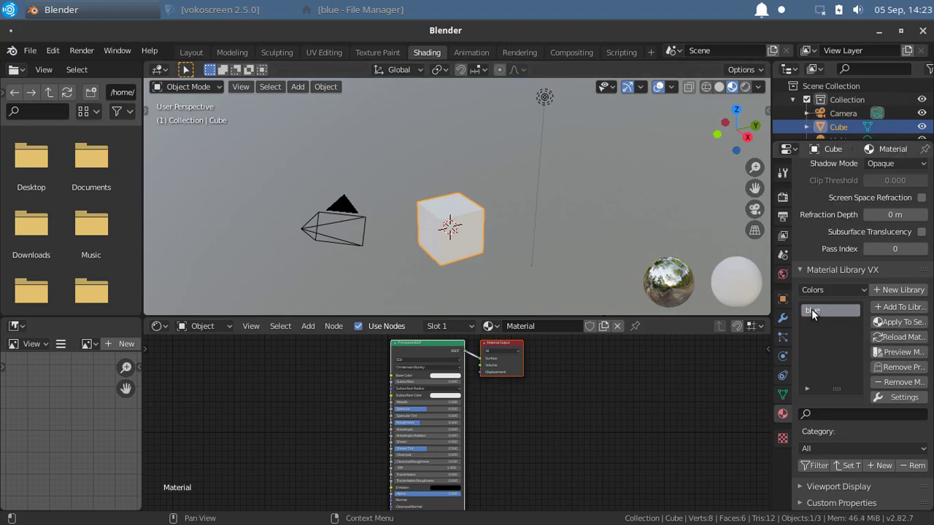
left_click(900, 323)
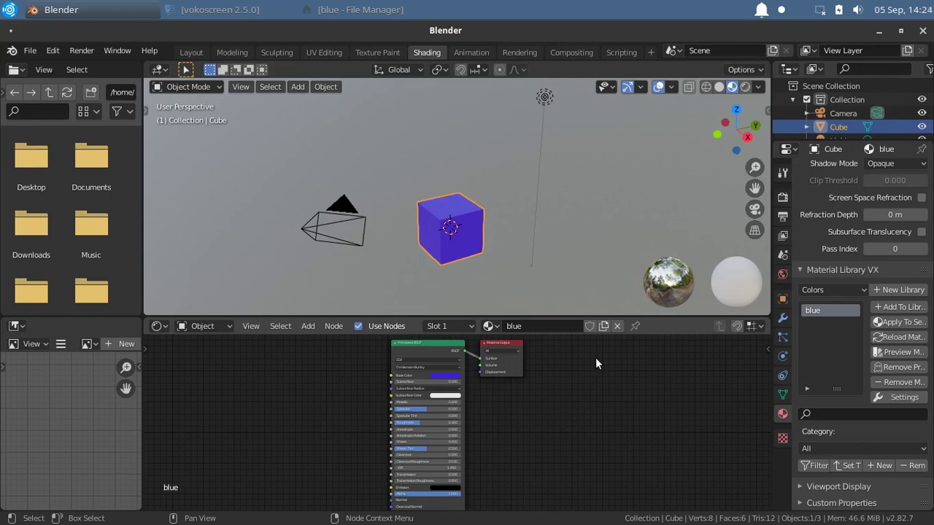
Change the base color of the cube's material to green and rename the material green
left_click(448, 374)
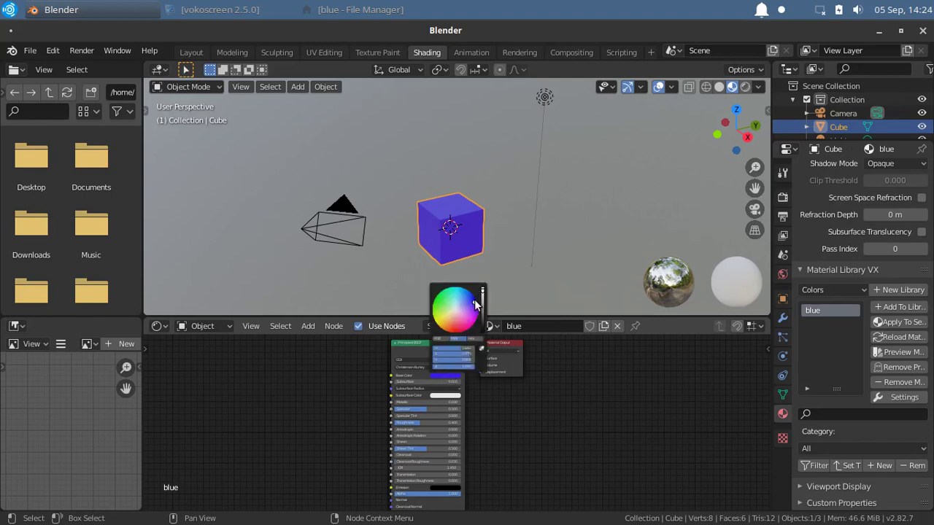
left_click_drag(475, 306, 432, 304)
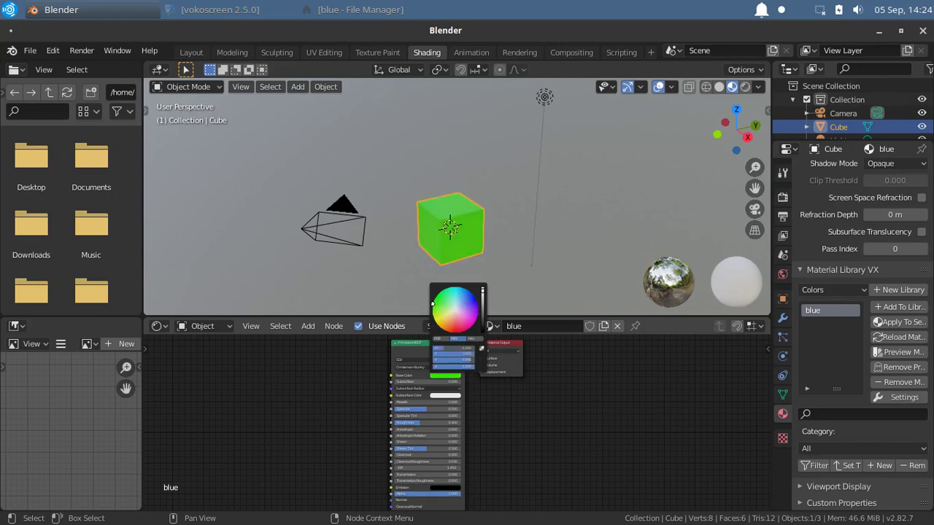
left_click(525, 327)
type("green")
key("Return")
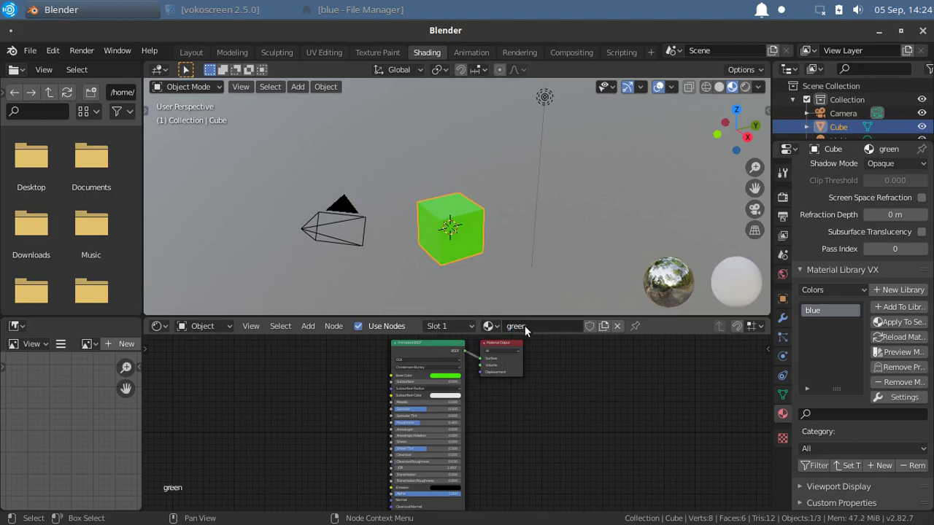
Save the file as untitled.blend in the mymaterials folder and add the green material to the Colors library
left_click(915, 309)
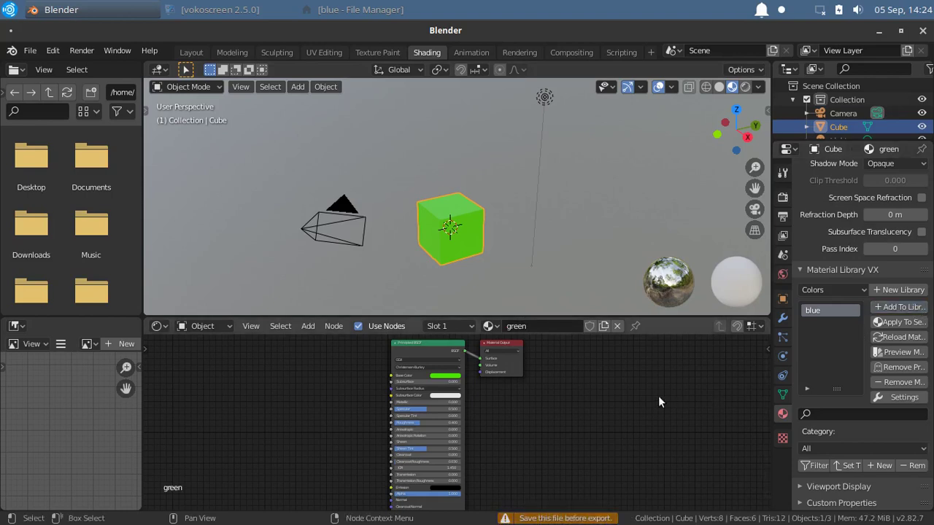
left_click(900, 308)
left_click(30, 51)
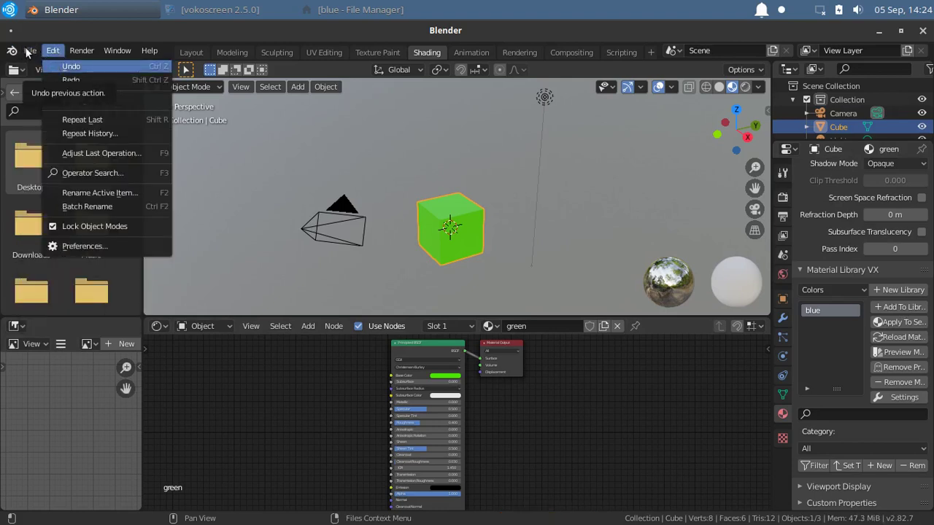
left_click(29, 51)
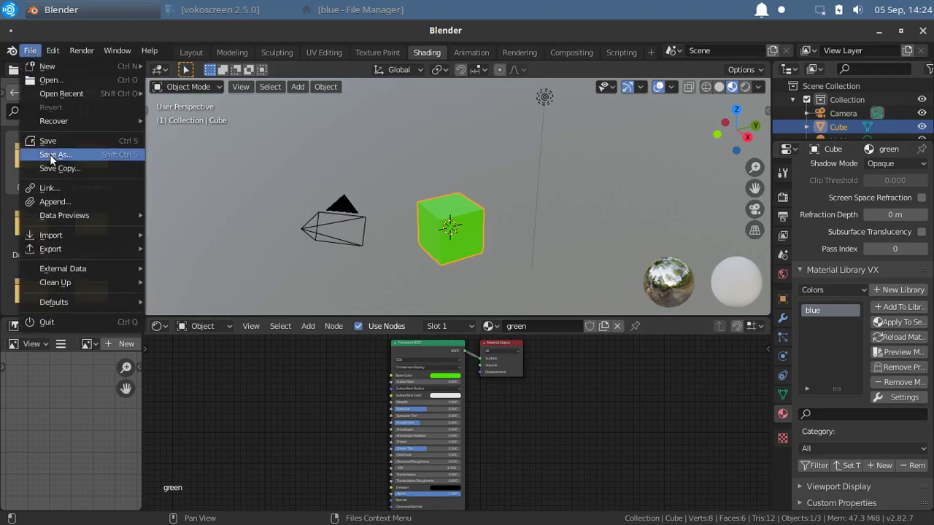
left_click(51, 156)
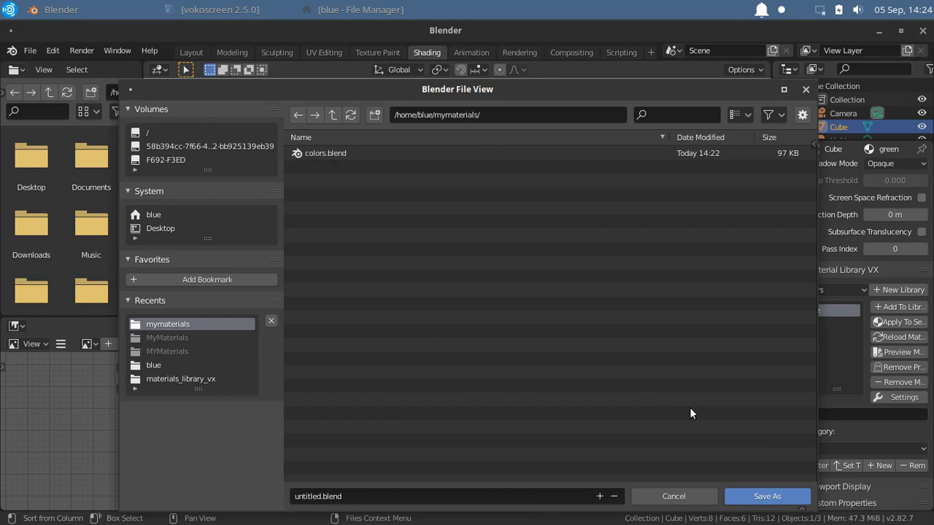
left_click(751, 497)
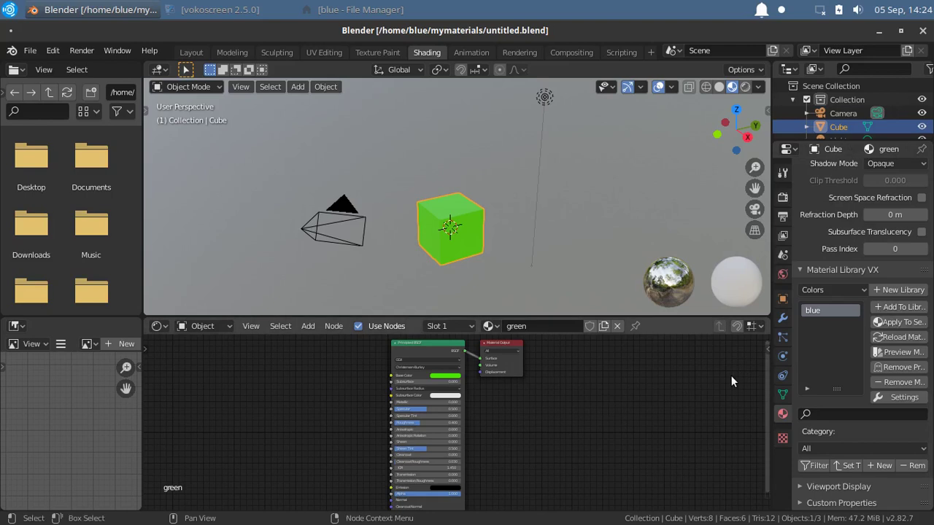
left_click(894, 307)
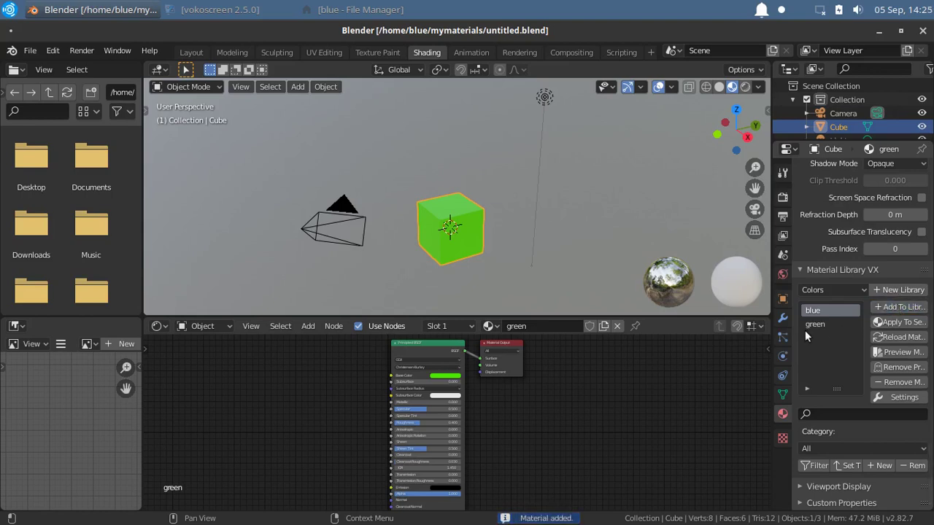
Apply the blue material from the Colors library to the selected cube
left_click(816, 325)
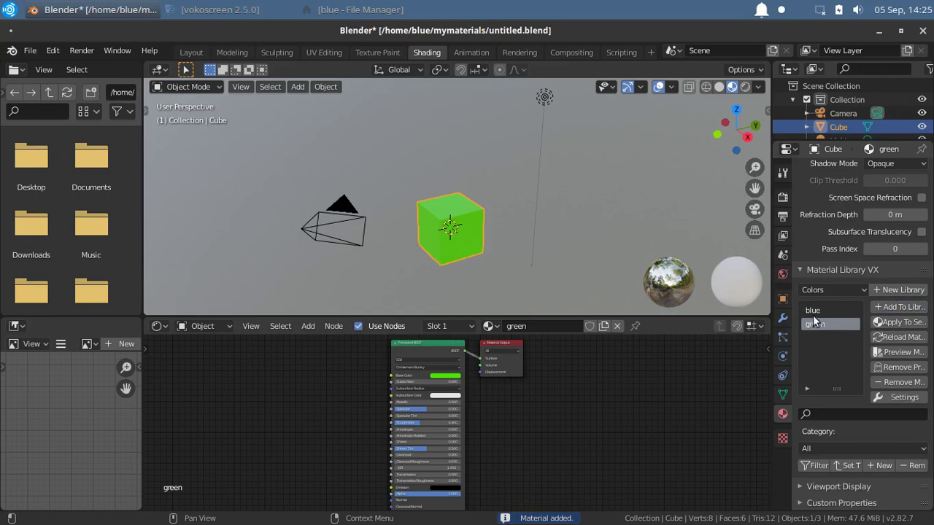
left_click(811, 310)
left_click(906, 321)
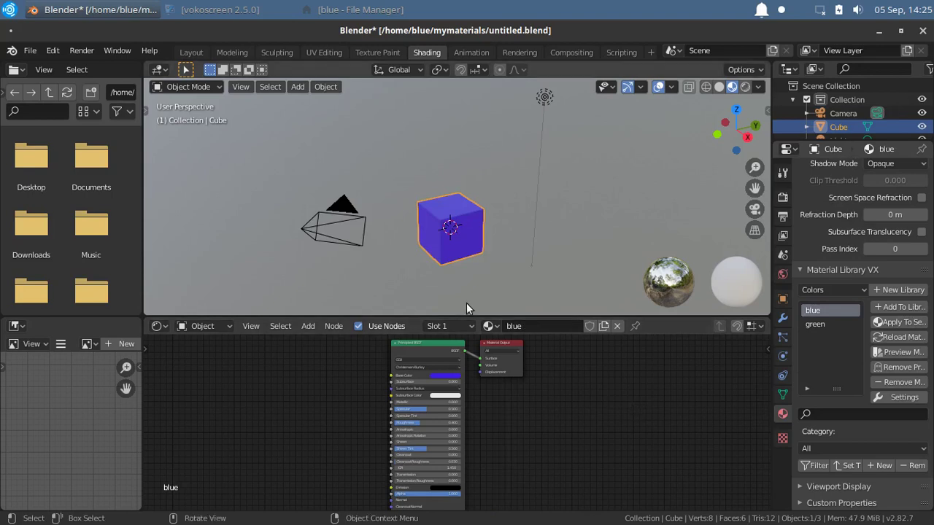
Switch to the File Manager, permanently delete untitled.blend from the mymaterials folder, and return to Blender
left_click(355, 9)
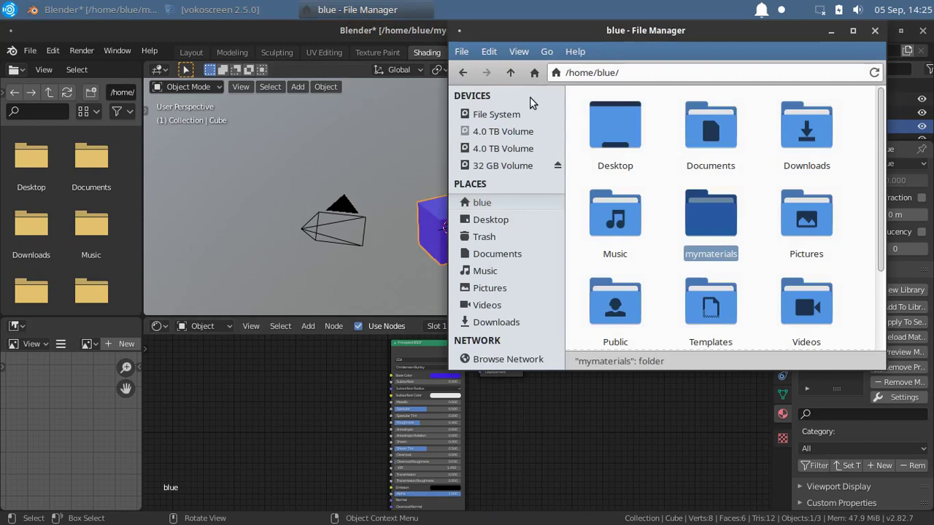
double_click(694, 221)
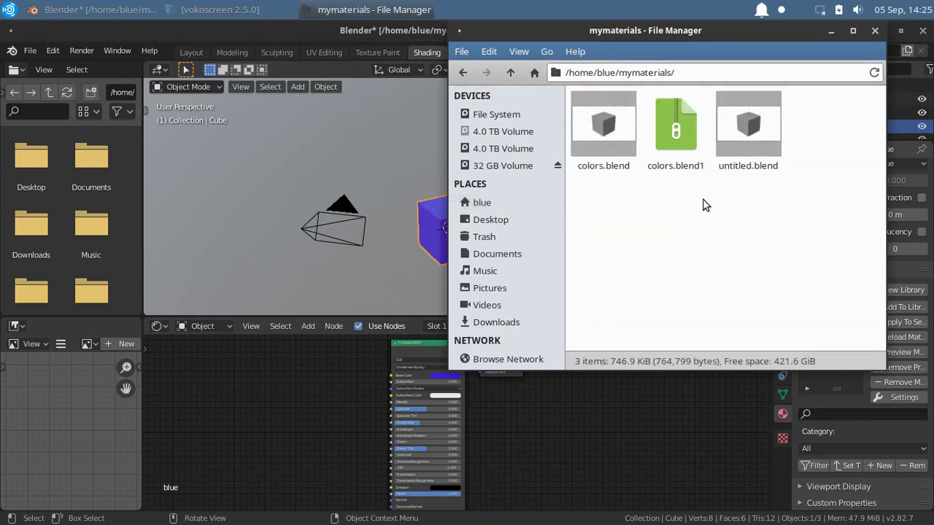
right_click(767, 123)
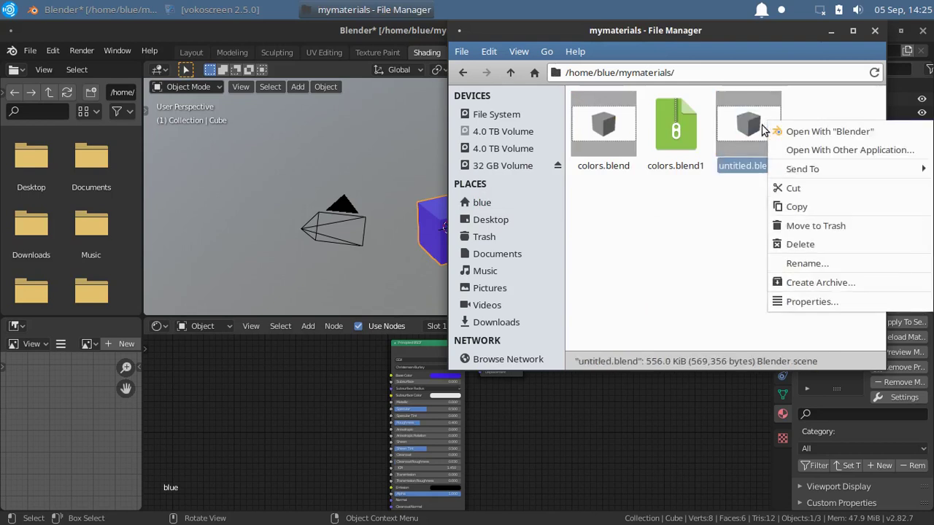
left_click(818, 245)
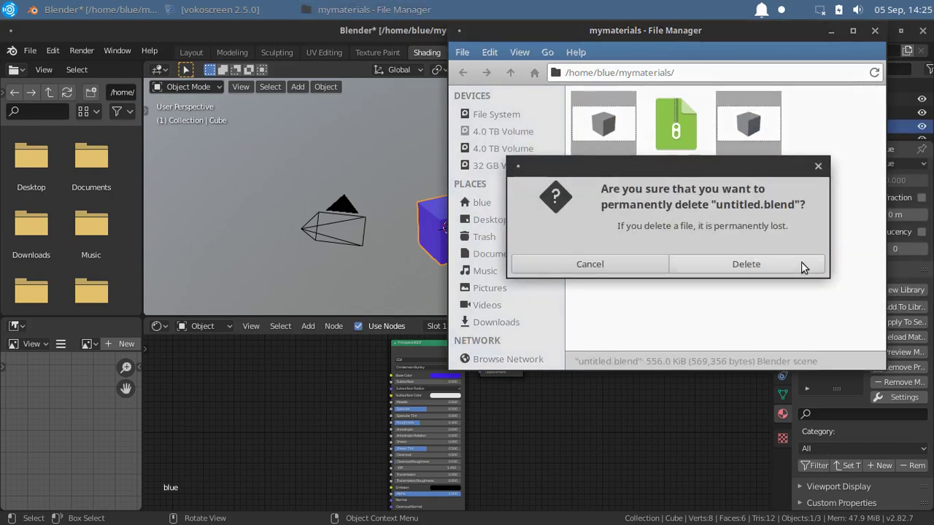
left_click(744, 264)
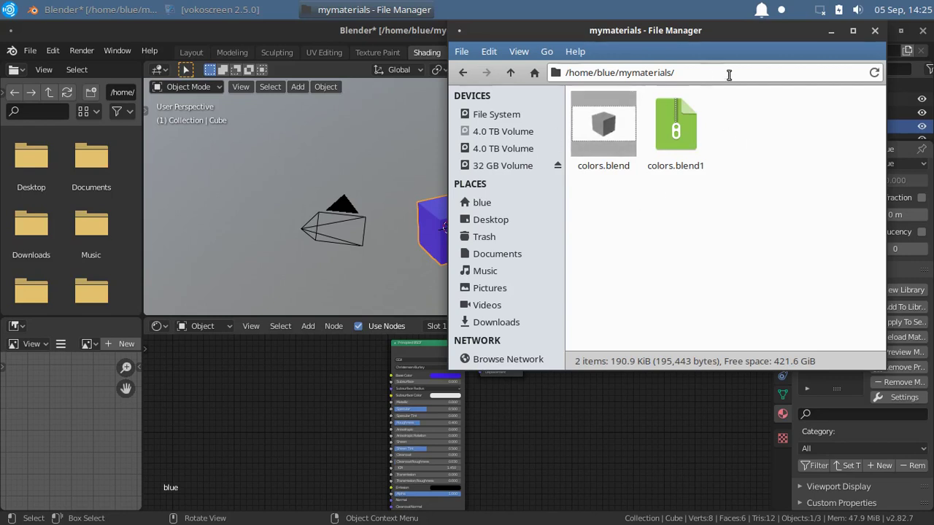
left_click(833, 32)
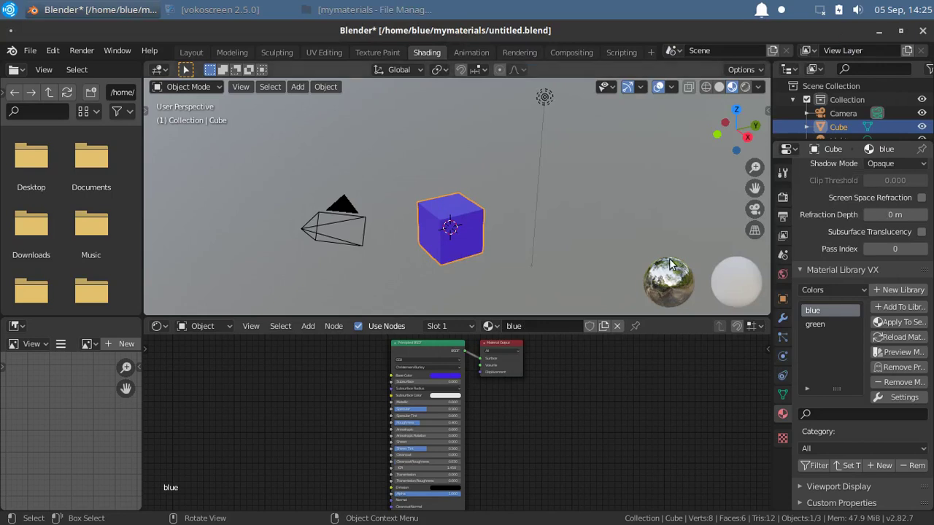
Change the base color of the cube's blue material to red and rename the material red
left_click(448, 376)
left_click_drag(474, 304, 454, 333)
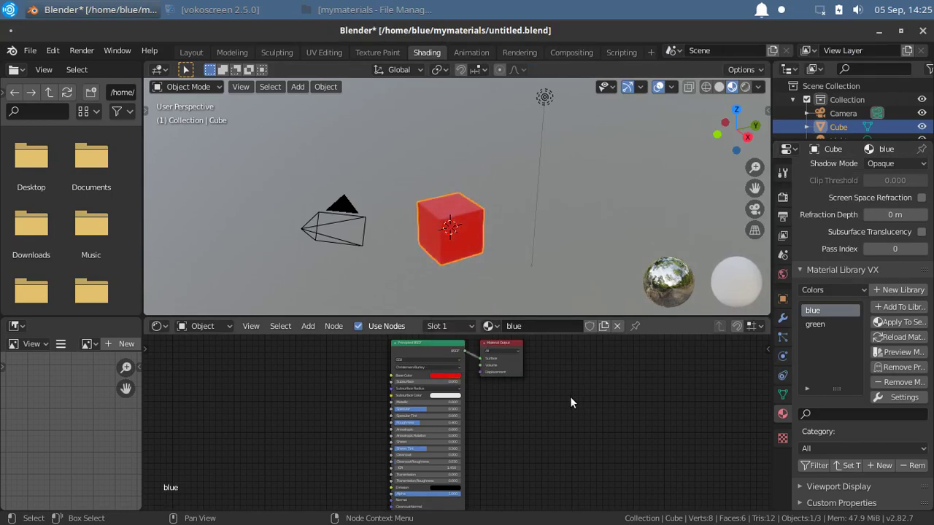
left_click(531, 326)
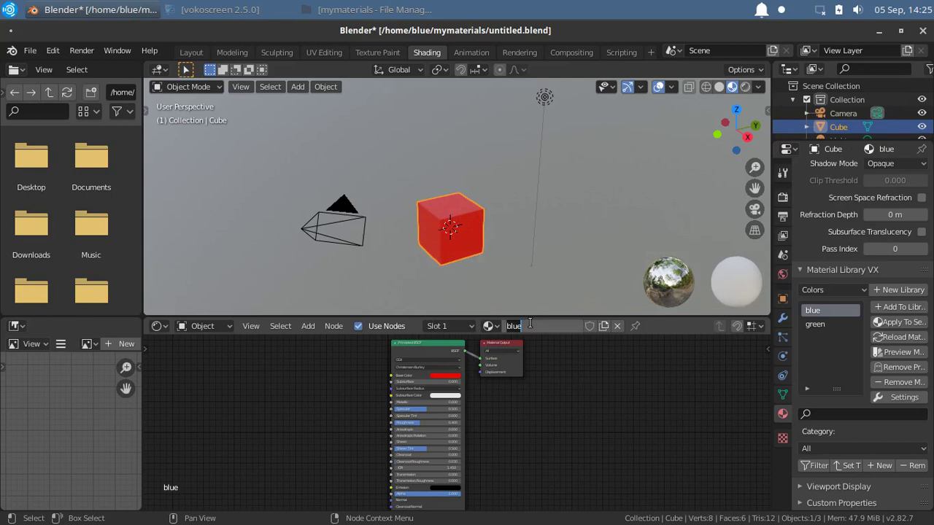
type("red")
key("Return")
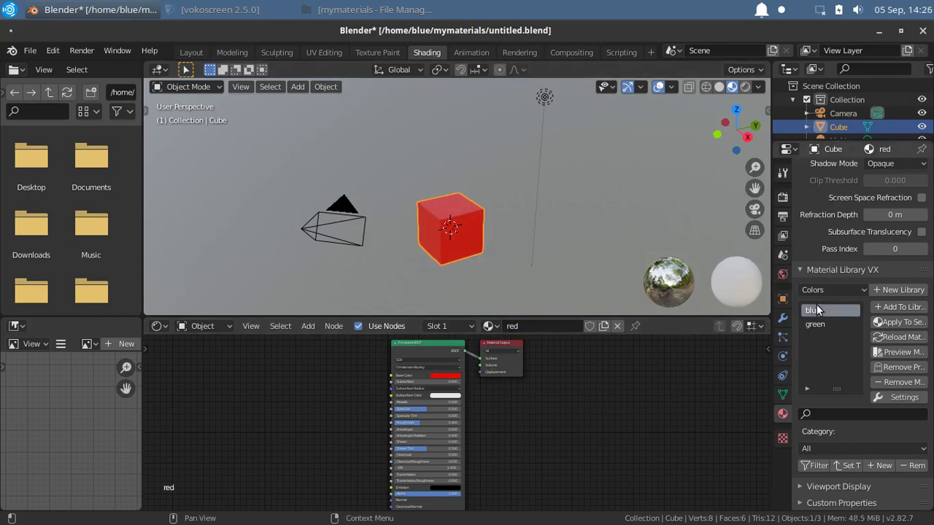
Add the red material to the Colors library and try the library's green and blue materials on the cube
left_click(899, 307)
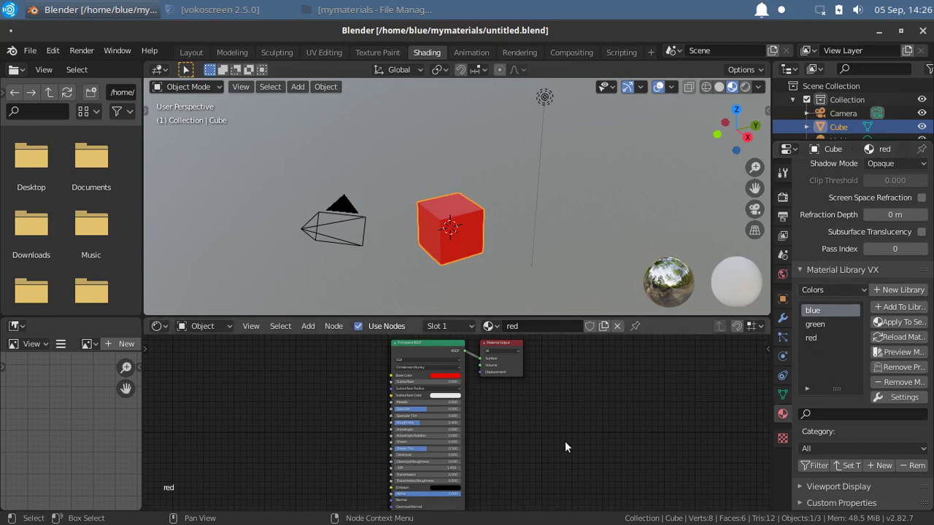
left_click(816, 327)
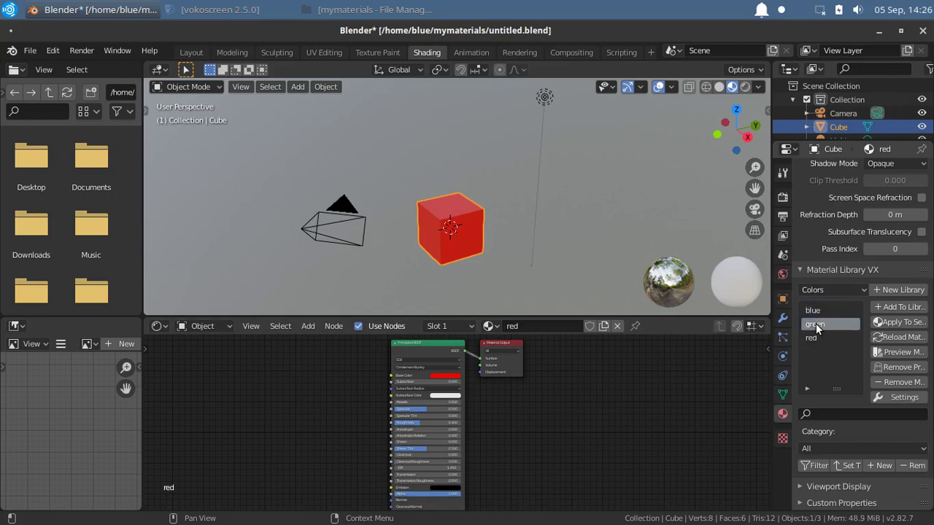
left_click(903, 323)
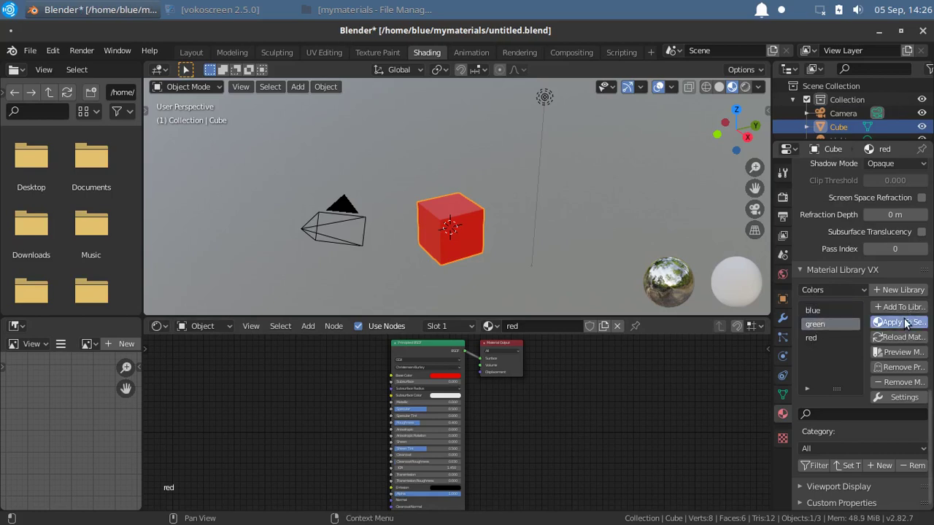
left_click(813, 310)
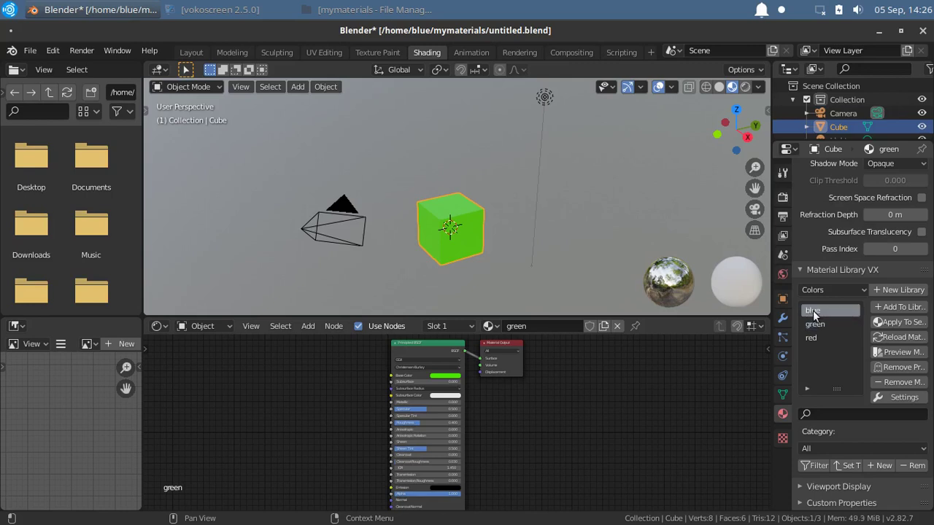
left_click(891, 321)
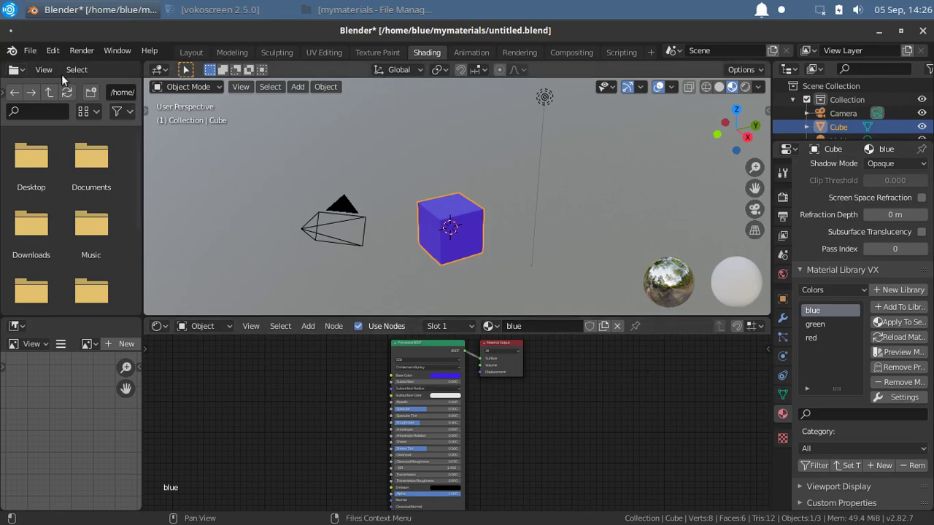
Start a new file from the General template without saving the changes to the current one
left_click(30, 51)
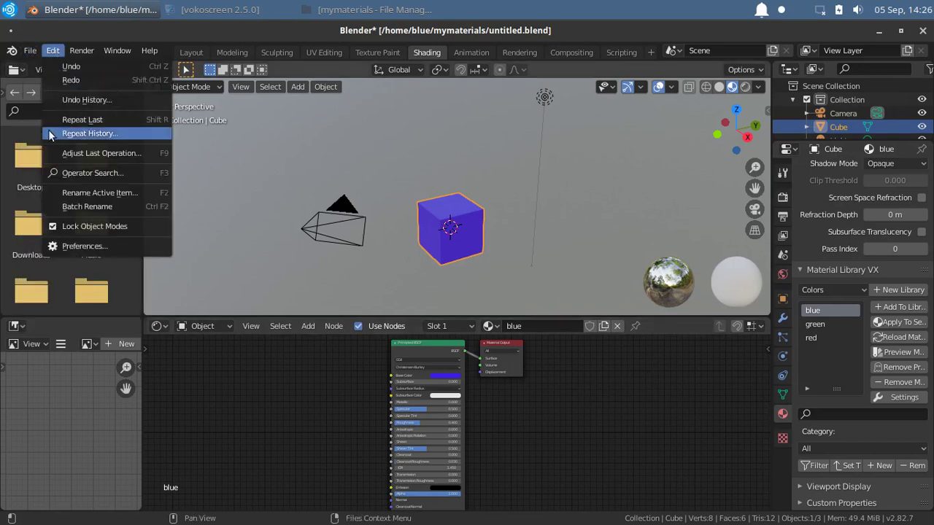
left_click(28, 51)
left_click(30, 51)
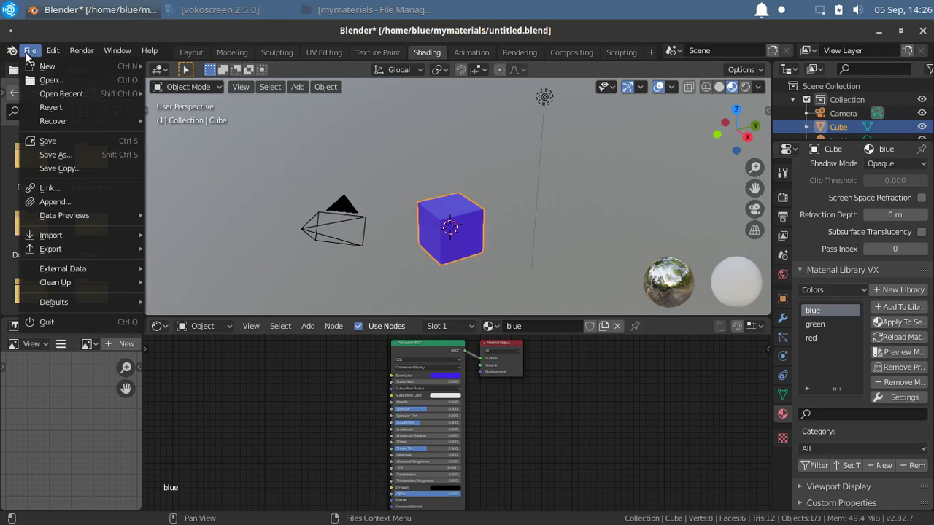
mouse_move(41, 67)
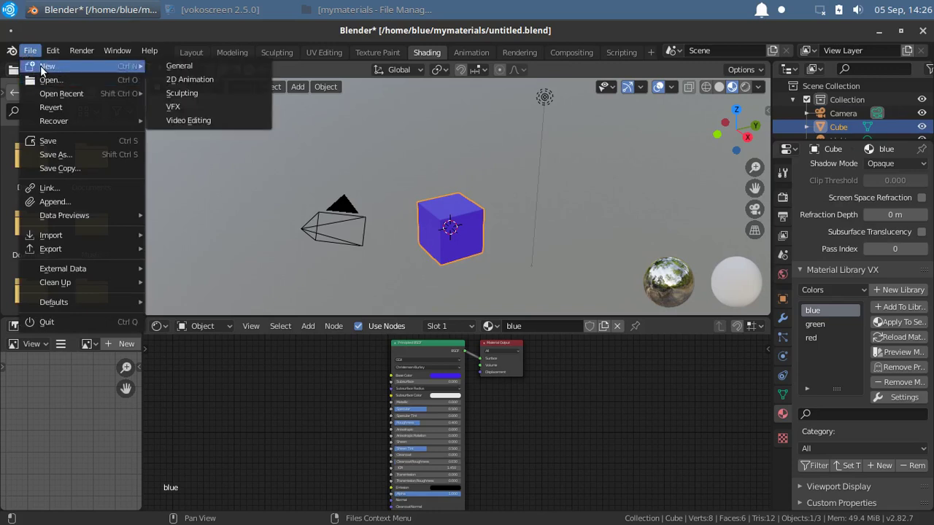
left_click(190, 66)
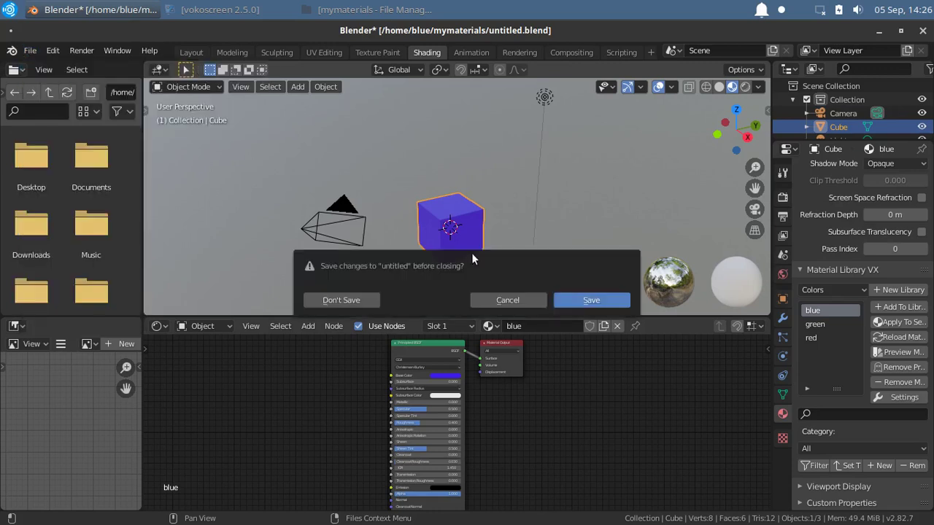
left_click(348, 296)
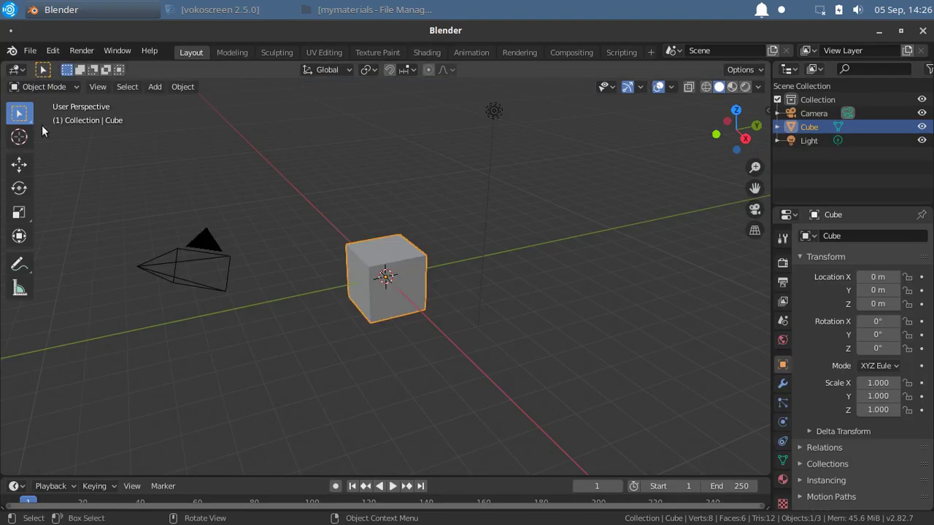
Save the new file as pavement.blend in the mymaterials folder
left_click(30, 50)
left_click(66, 154)
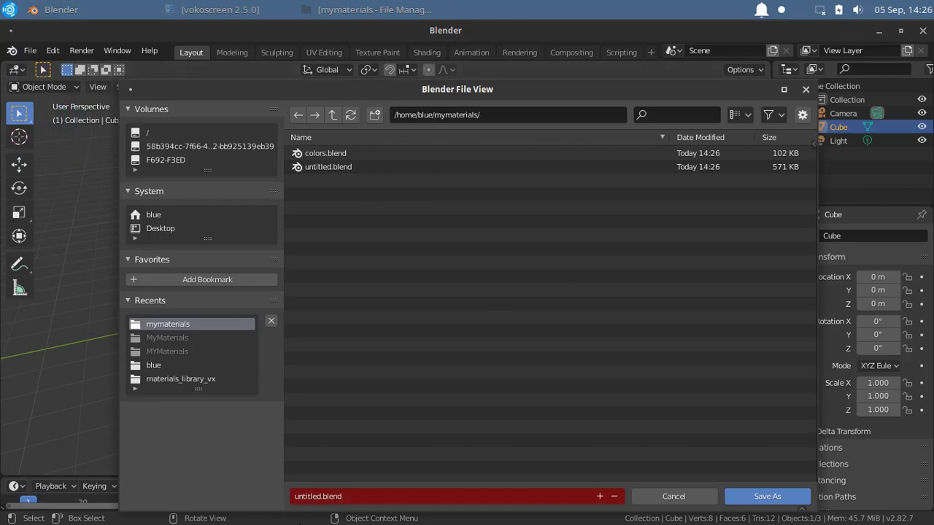
left_click(312, 496)
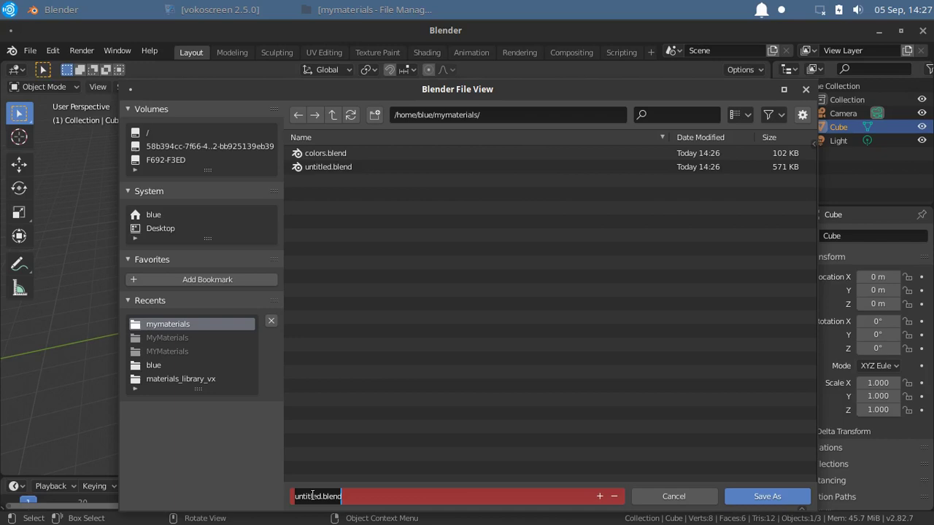
type("pa")
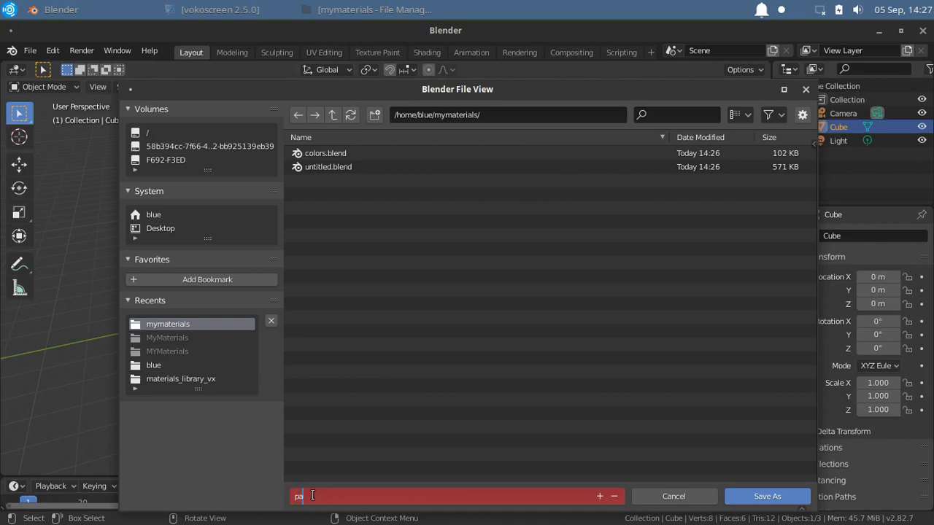
type("vement")
key("Return")
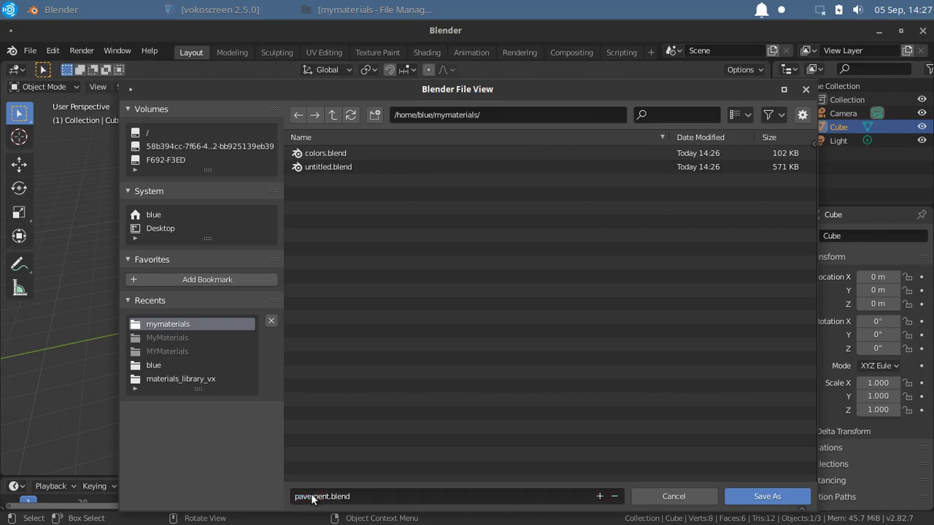
left_click(759, 498)
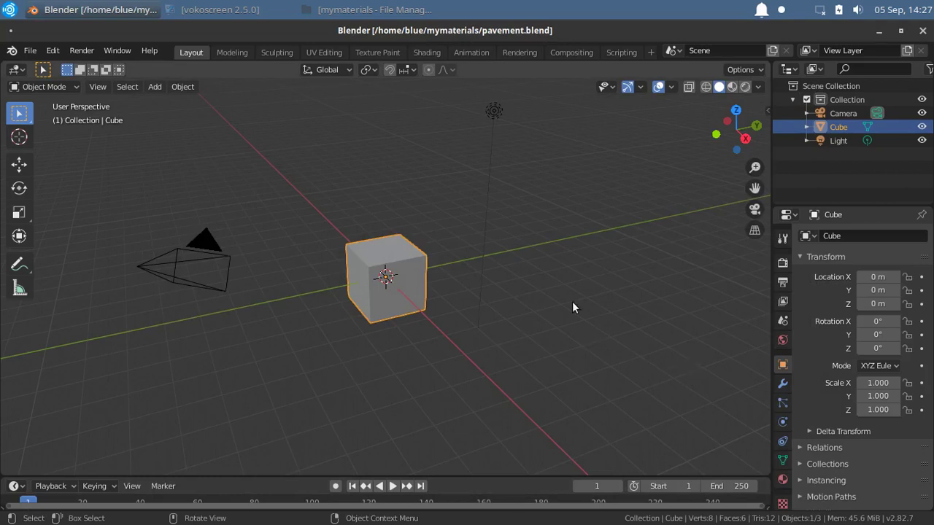
Switch to the Shading workspace and display the Material Library VX settings in the cube's material properties
left_click(417, 51)
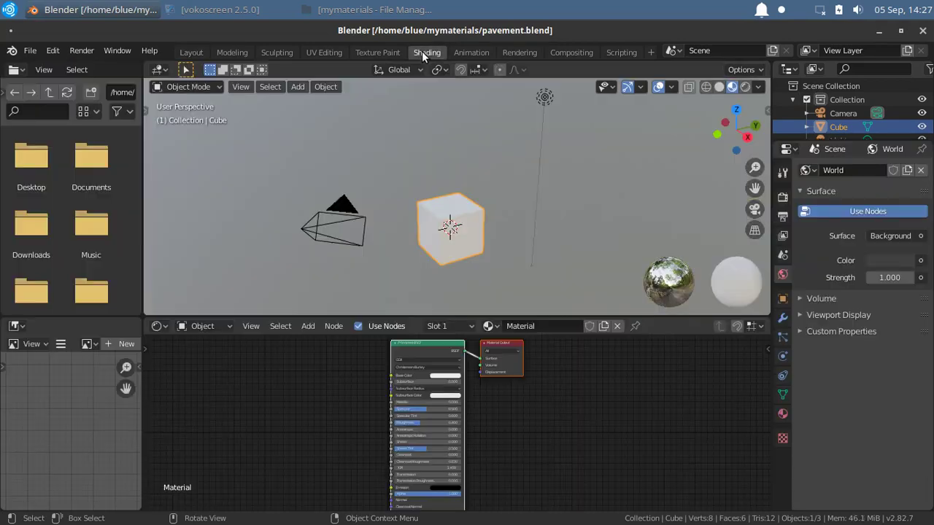
left_click(784, 414)
scroll(876, 416, "down", 10)
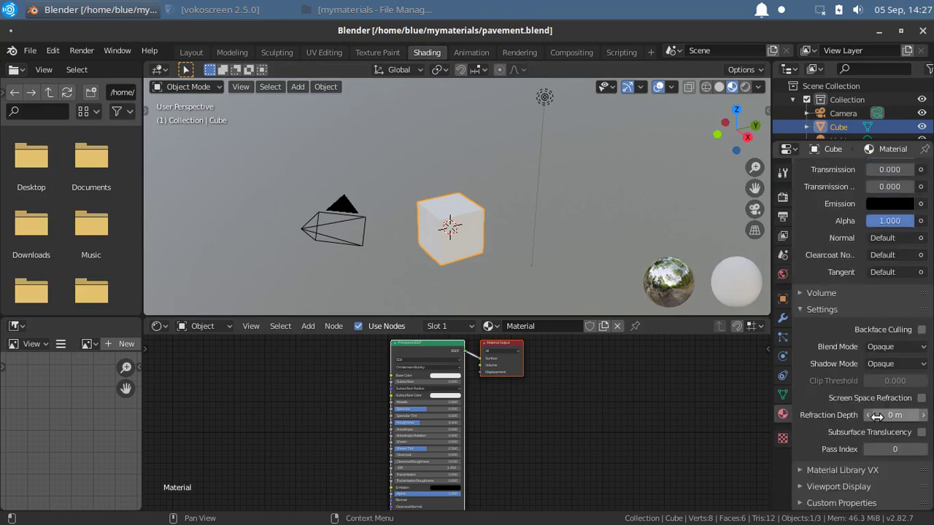
left_click(826, 471)
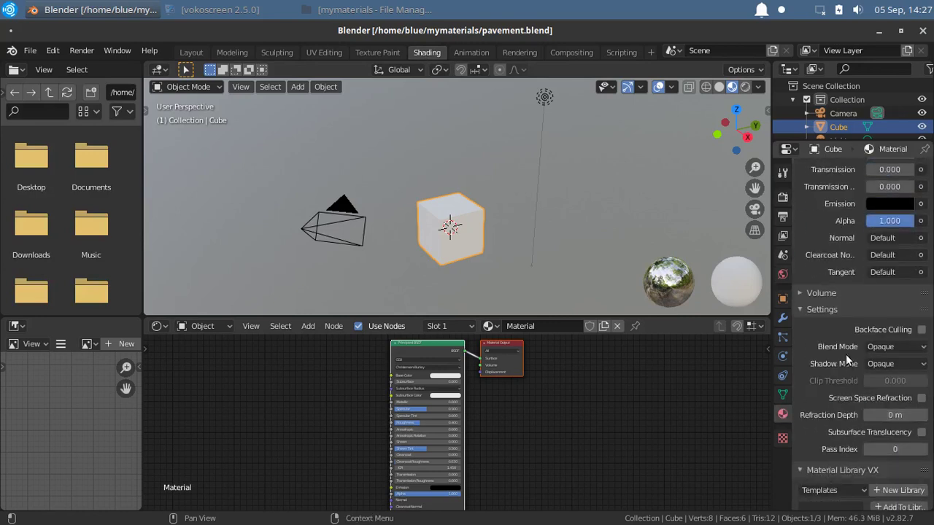
scroll(846, 354, "down", 6)
left_click(835, 290)
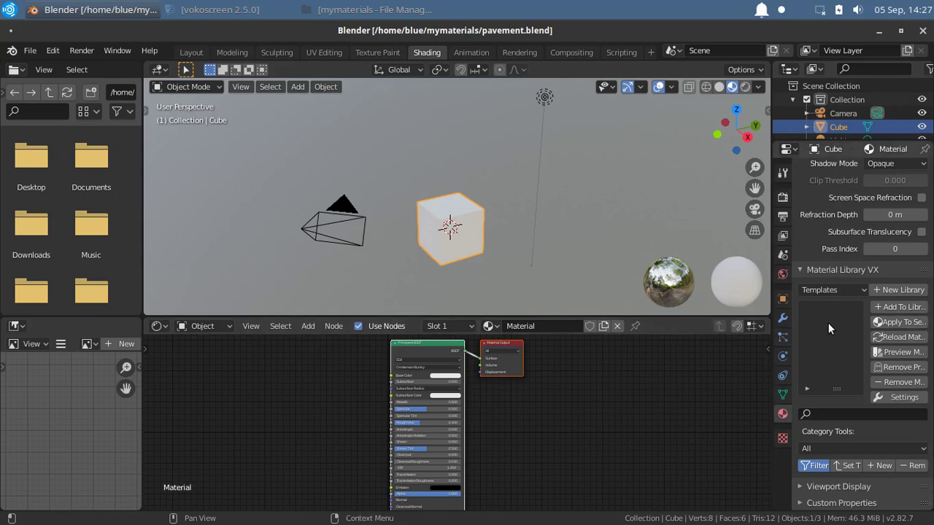
Create a new material library named pavement and make it the active library
left_click(918, 289)
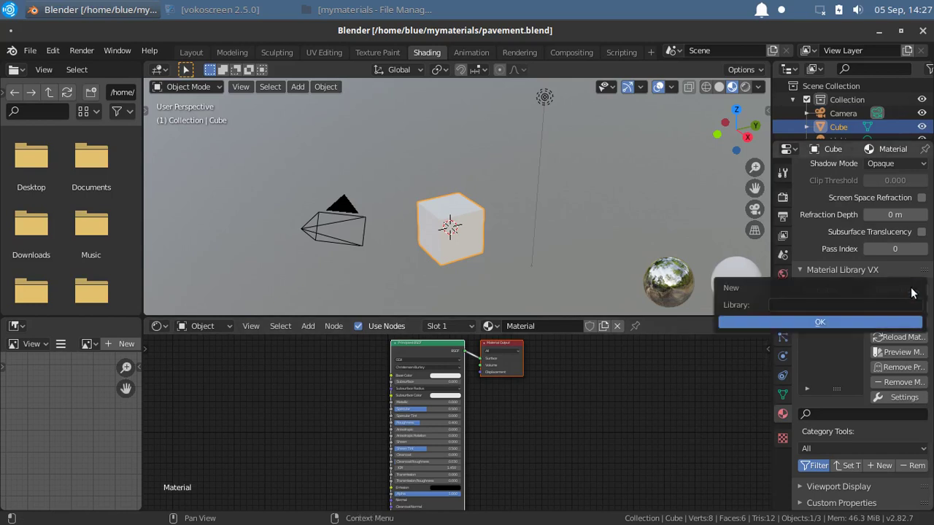
left_click(787, 305)
type("p")
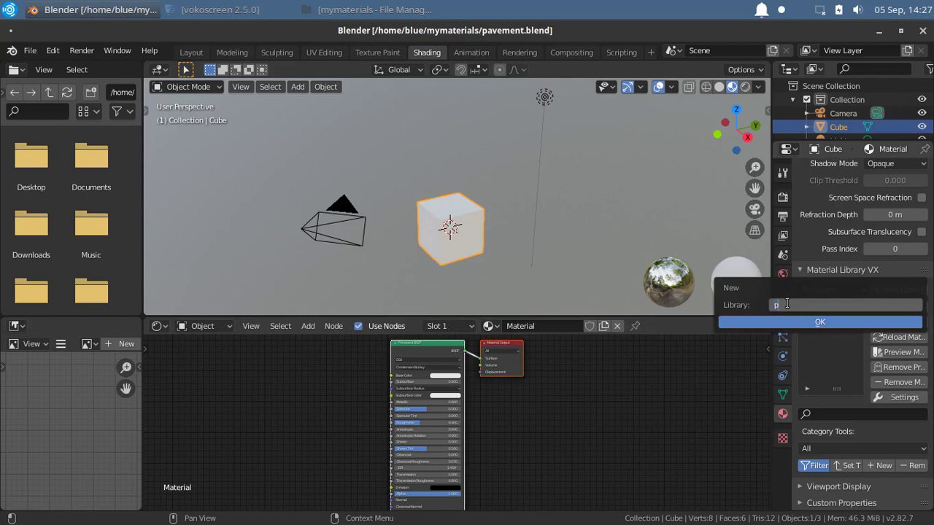
type("avement")
key("Return")
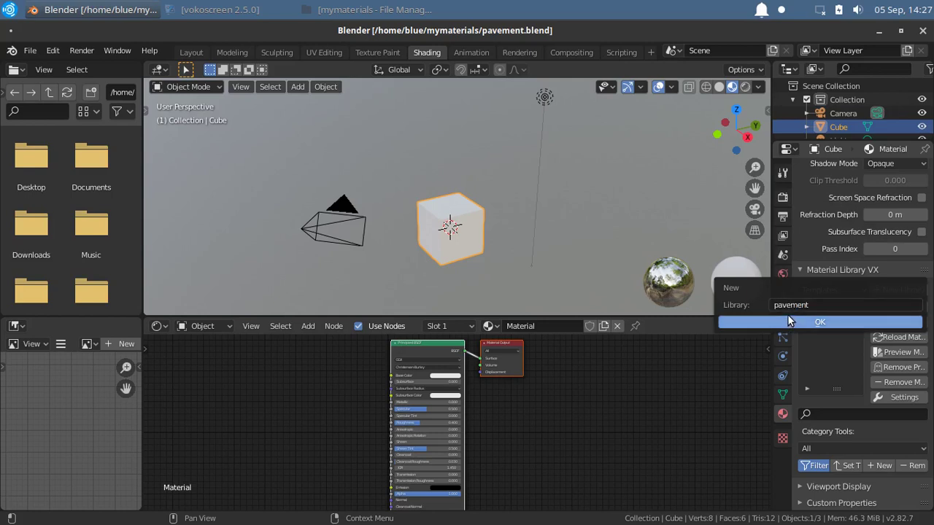
left_click(789, 321)
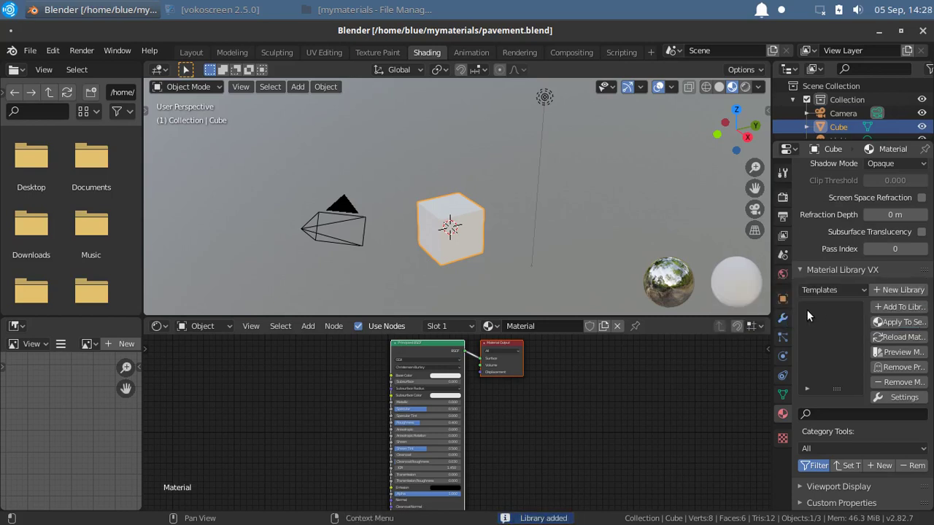
left_click(843, 289)
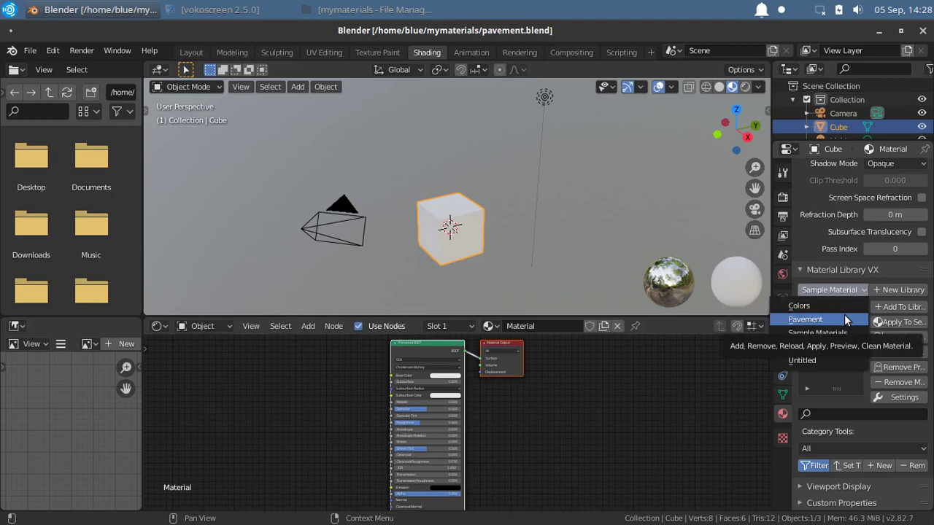
left_click(845, 319)
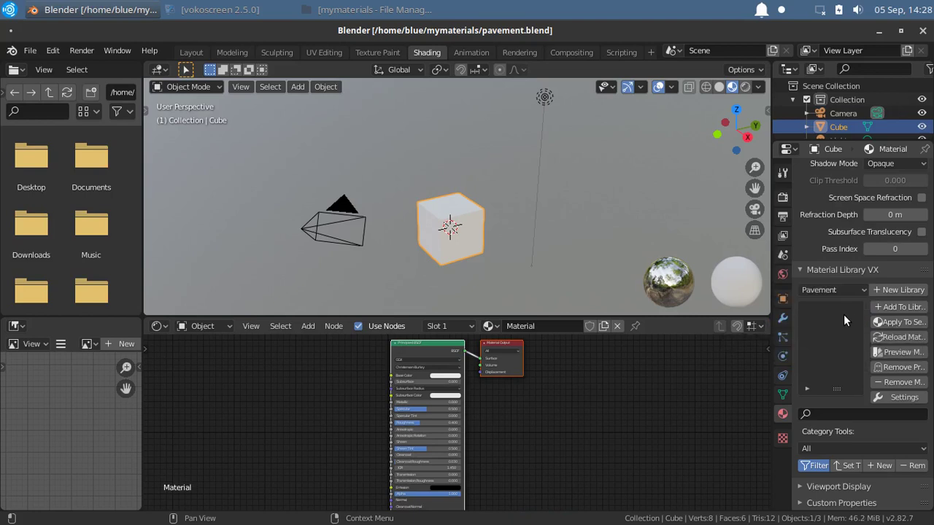
Set the base color of the cube's material to black and rename the material black
left_click(440, 376)
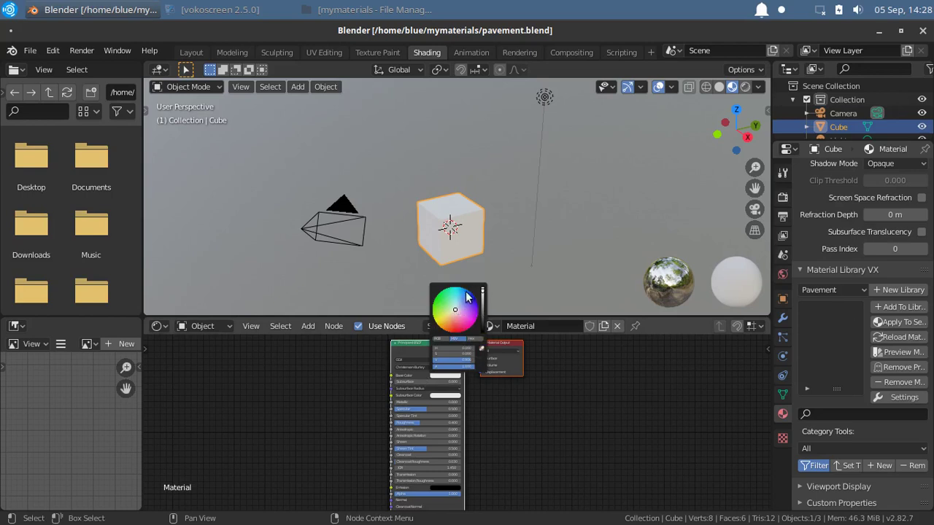
left_click_drag(482, 292, 482, 333)
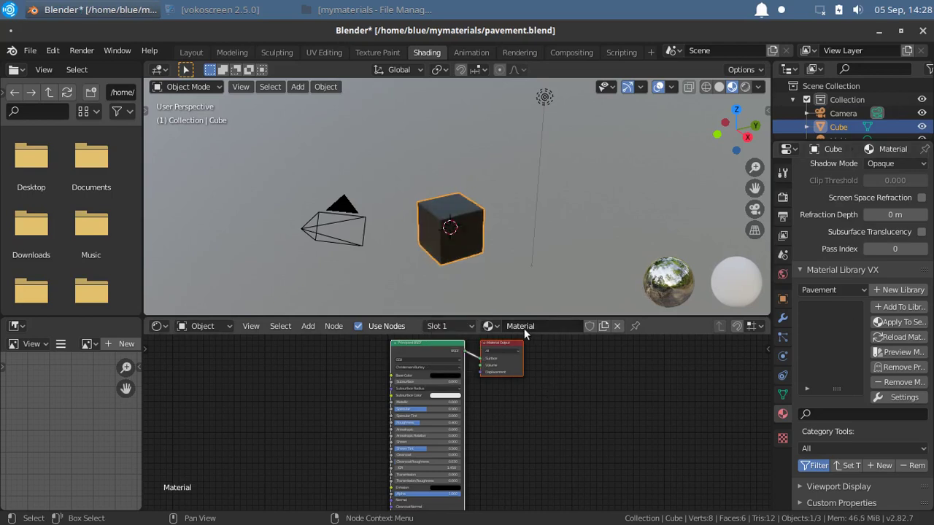
left_click(524, 328)
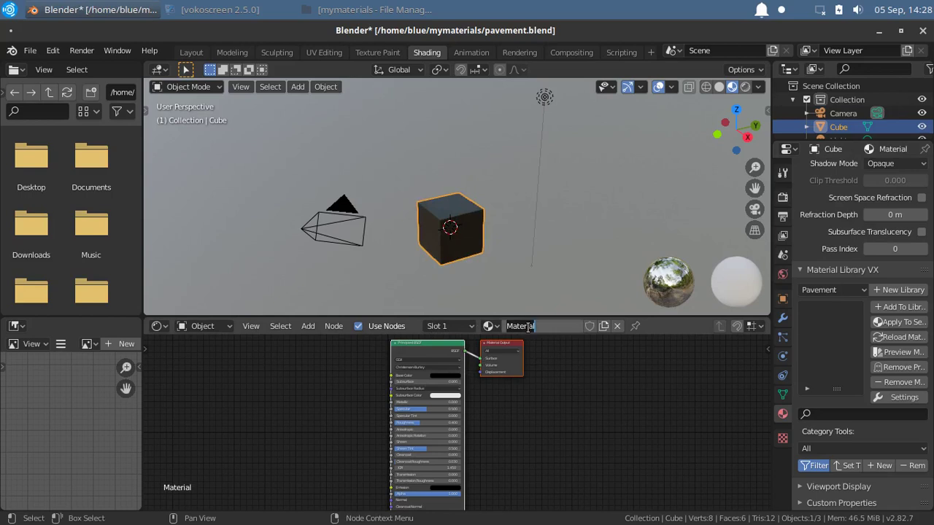
type("black")
key("Return")
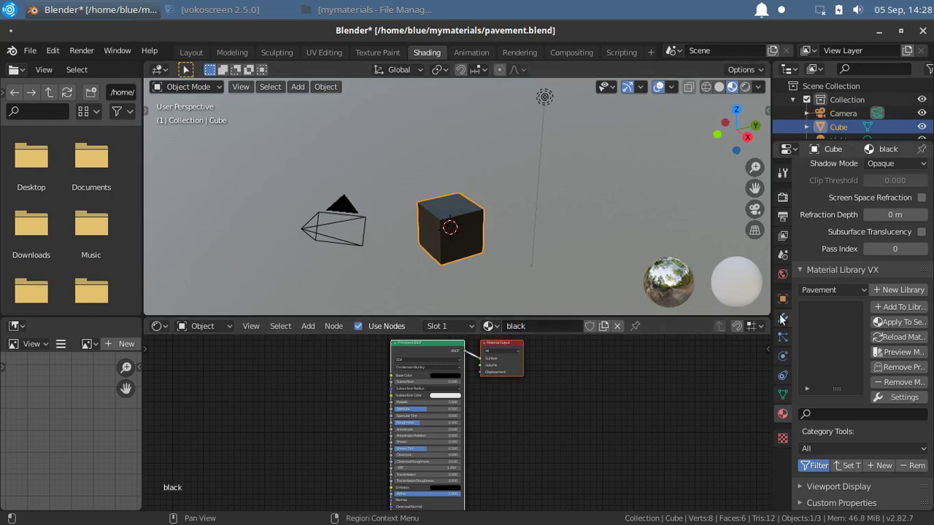
Add the black material to the Pavement library and reload its list by switching to Colors and back to Pavement
left_click(889, 306)
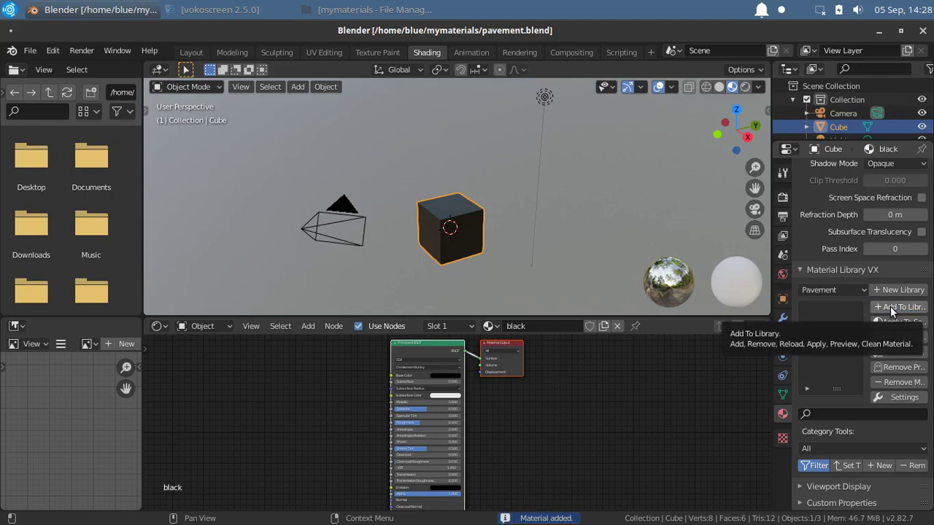
left_click(833, 290)
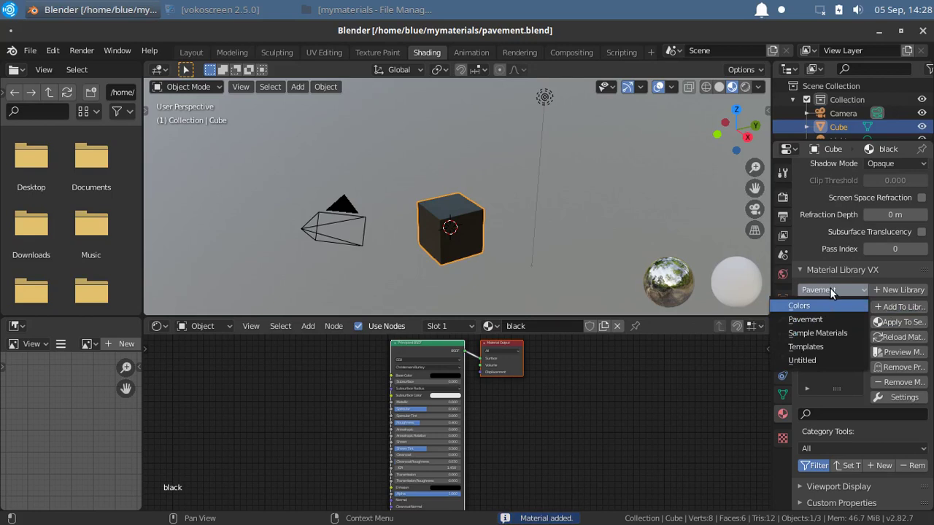
left_click(830, 302)
left_click(830, 289)
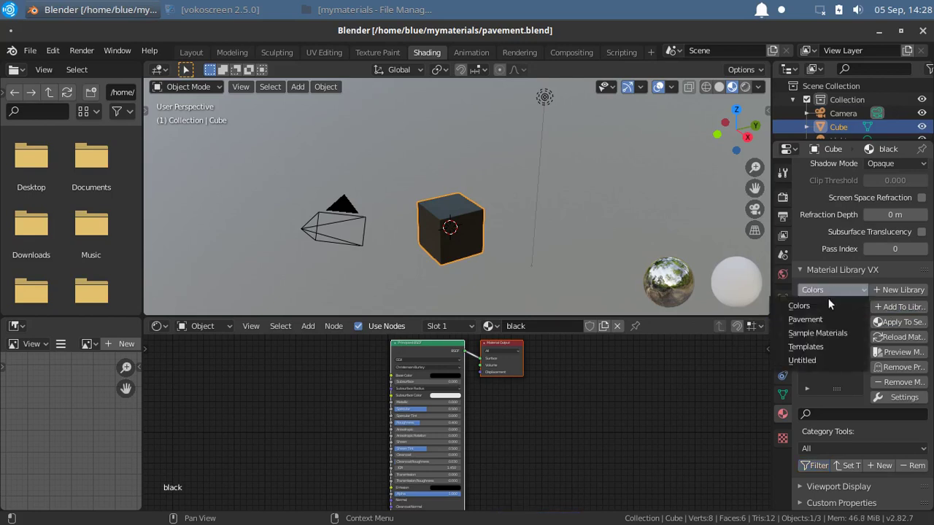
left_click(826, 319)
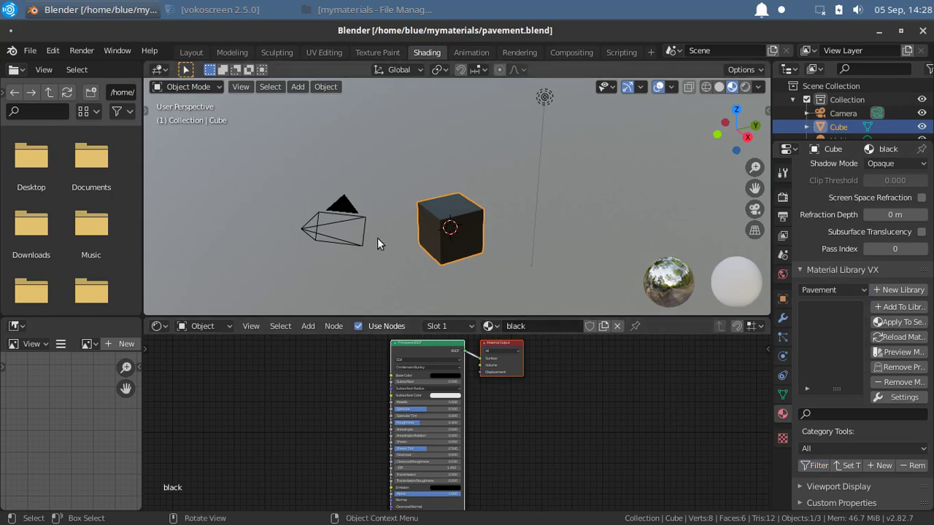
Start a new file from the General template and switch to the Shading workspace
left_click(29, 50)
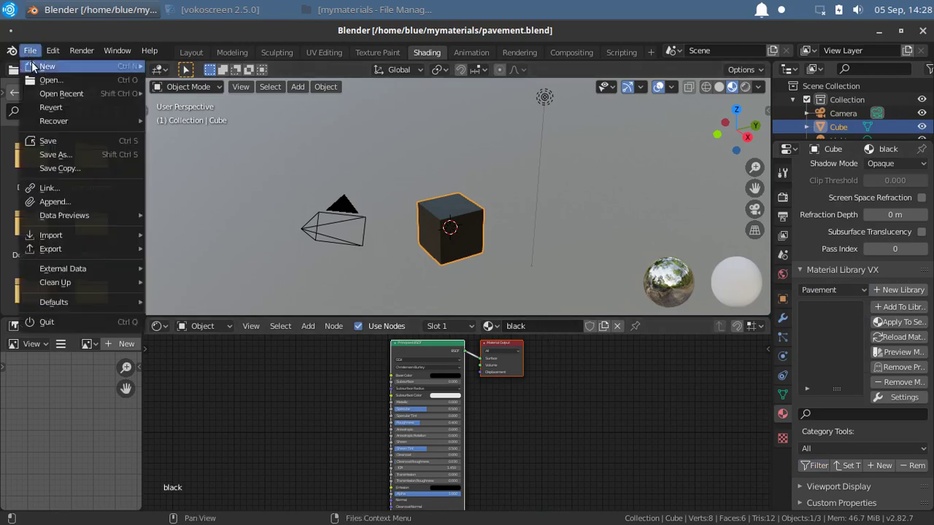
mouse_move(135, 66)
left_click(180, 65)
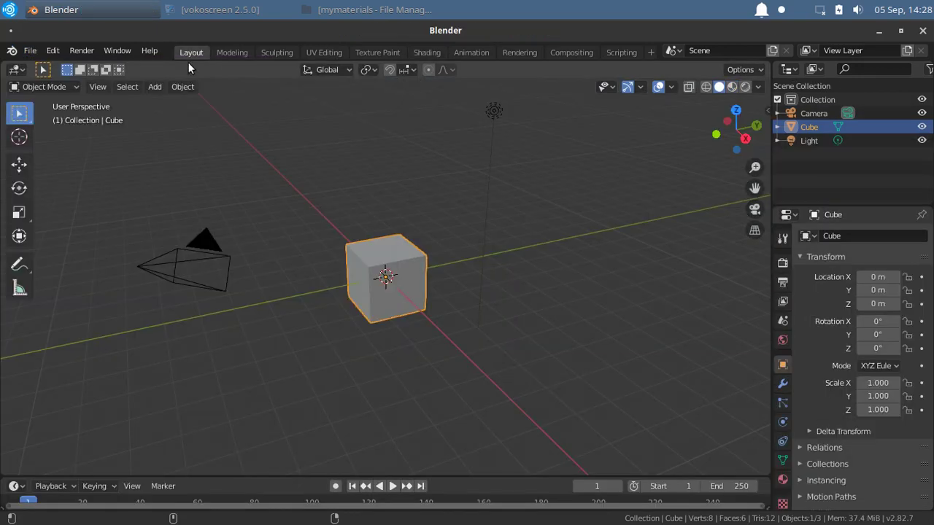
left_click(426, 52)
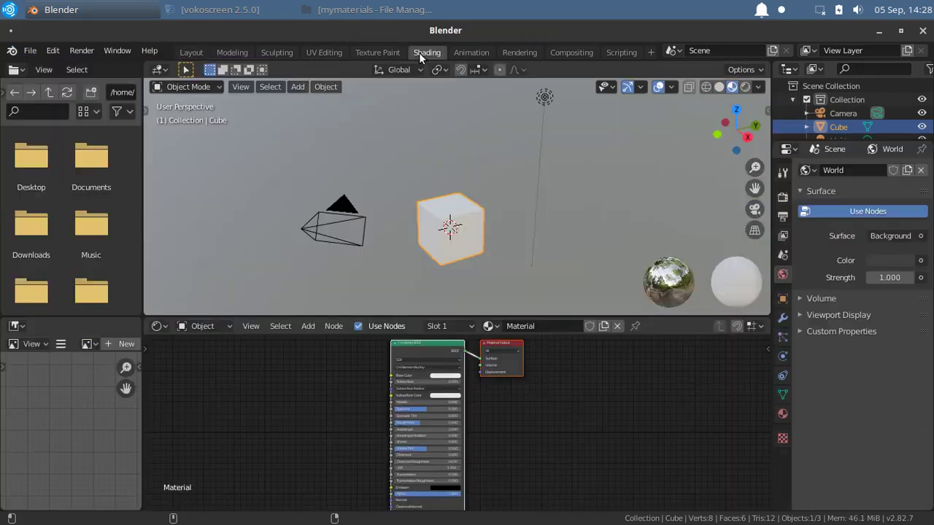
Apply the black material from the Pavement library in Material Library VX to the cube
left_click(783, 413)
scroll(849, 334, "down", 5)
scroll(848, 334, "down", 10)
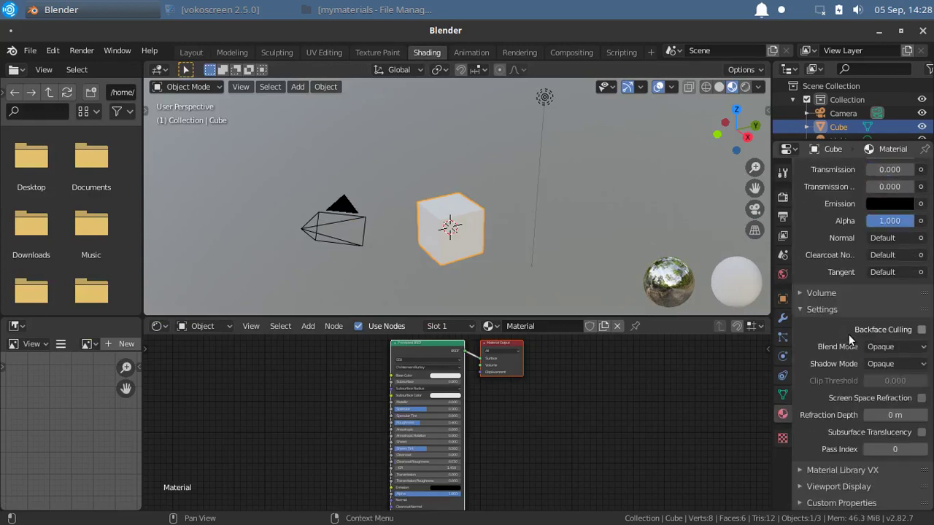
left_click(815, 471)
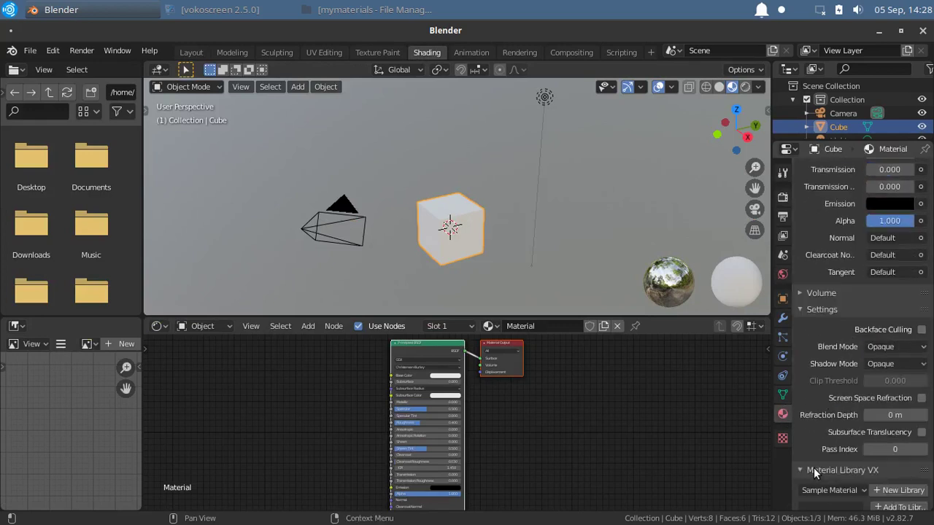
scroll(818, 463, "down", 5)
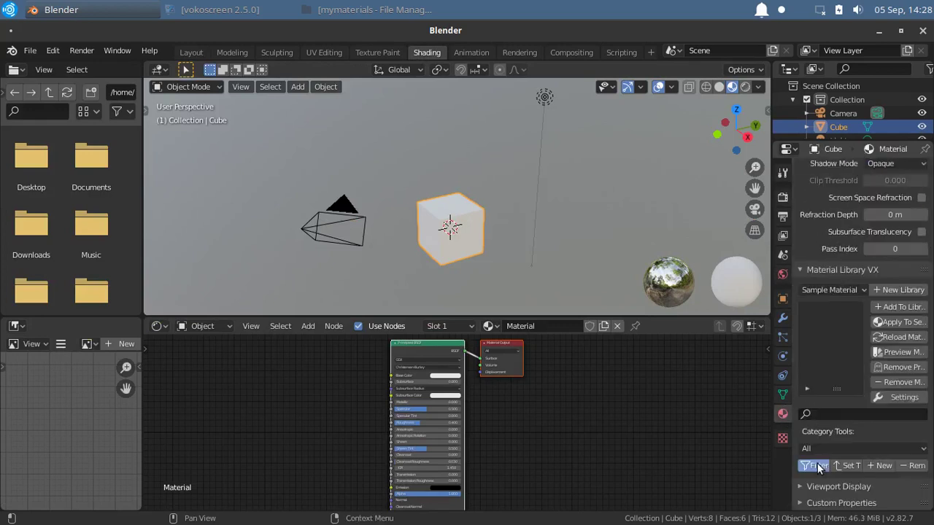
left_click(822, 291)
left_click(815, 310)
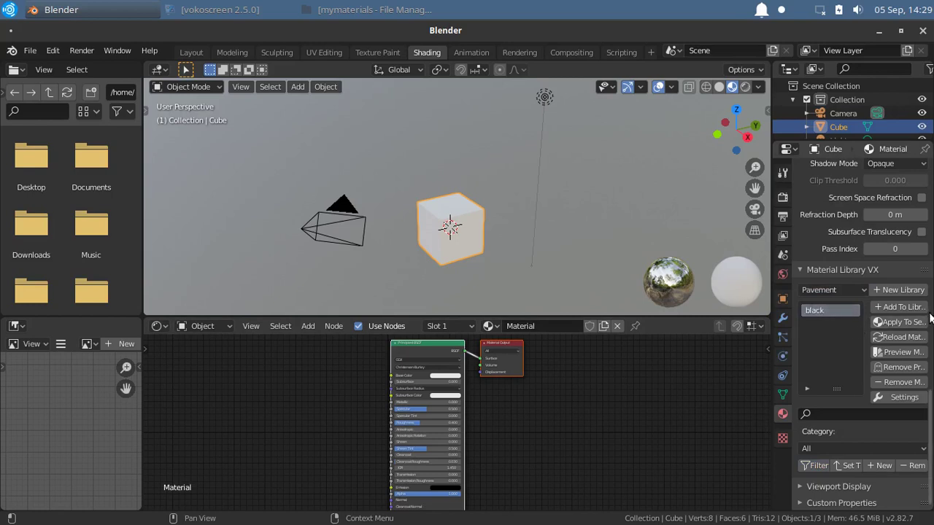
left_click(905, 322)
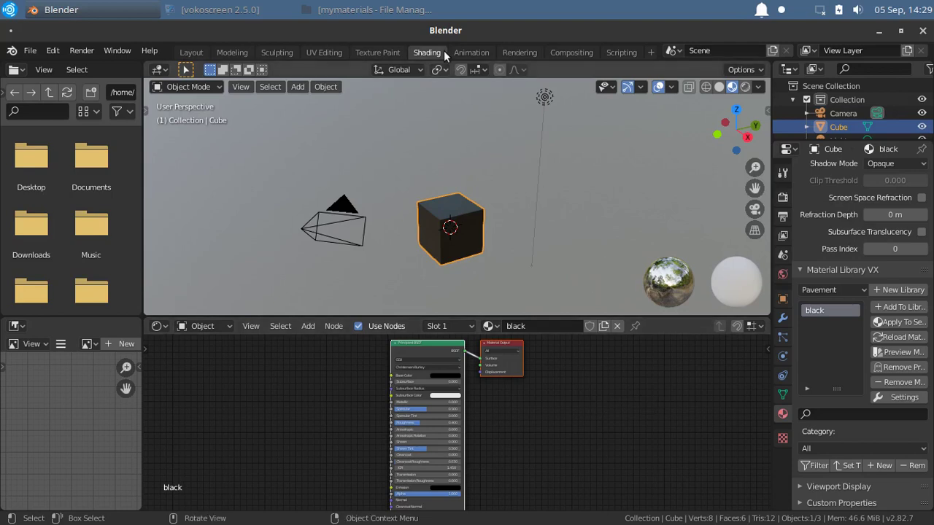
Permanently delete untitled.blend from the mymaterials folder in the file manager, then return to Blender
left_click(362, 10)
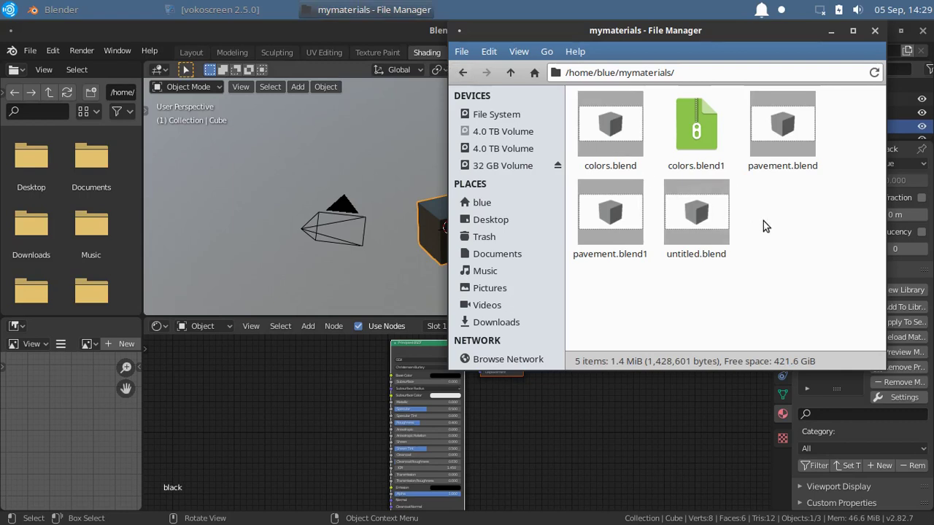
right_click(694, 220)
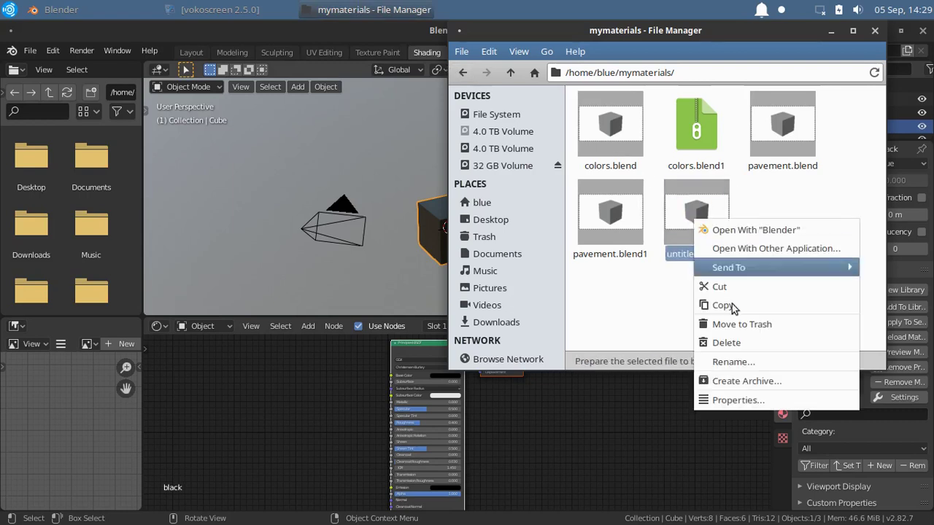
left_click(736, 343)
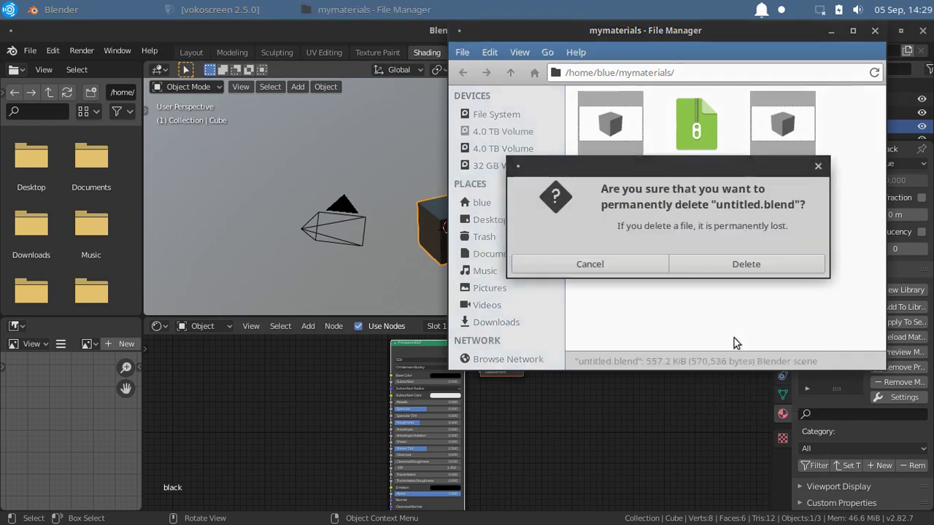
left_click(755, 261)
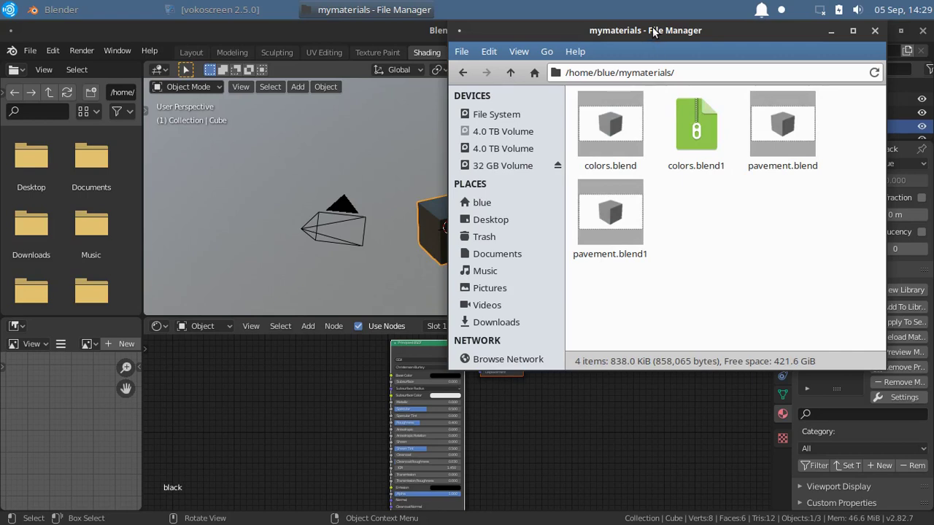
left_click(393, 7)
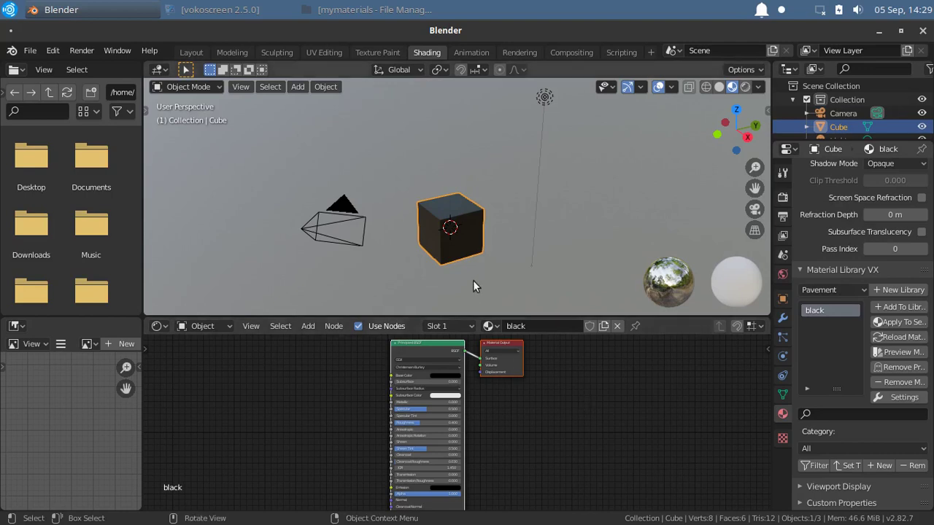
Start a new General file without saving the current one and switch to the Shading workspace
left_click(30, 50)
mouse_move(47, 67)
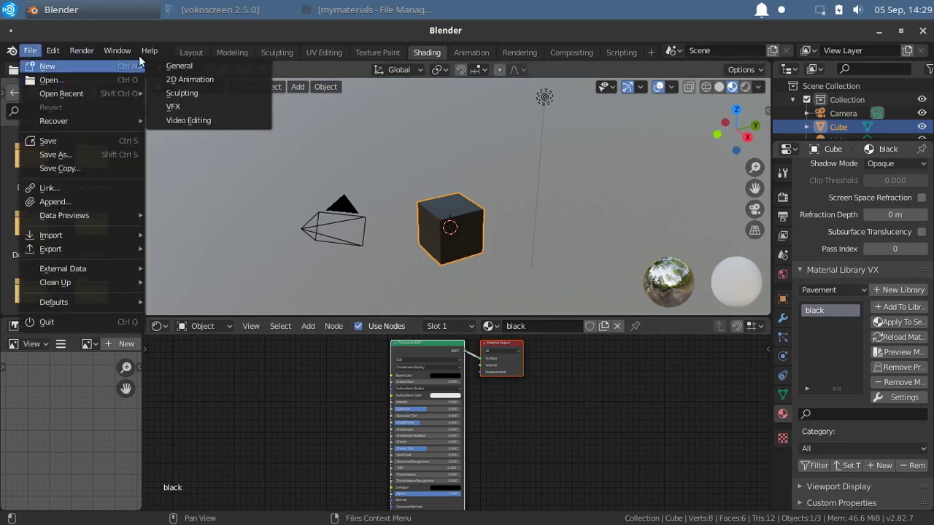
left_click(181, 68)
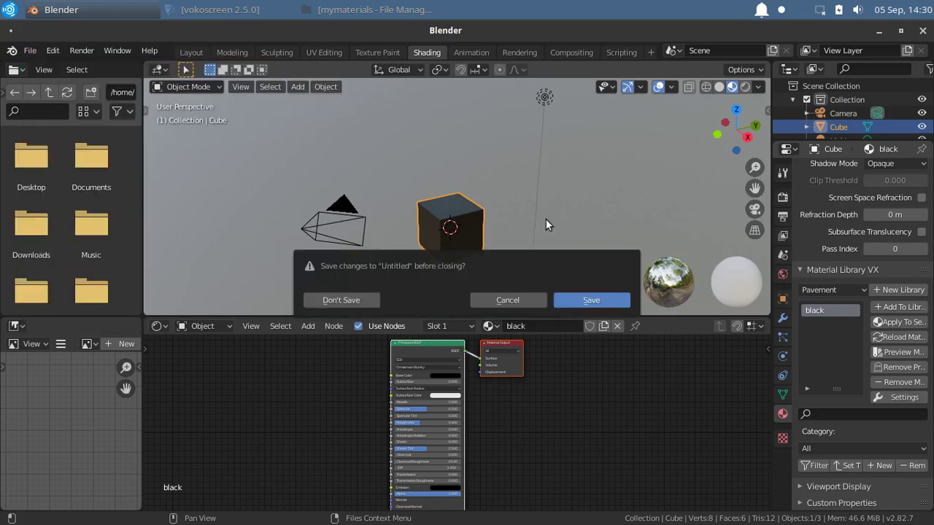
left_click(340, 300)
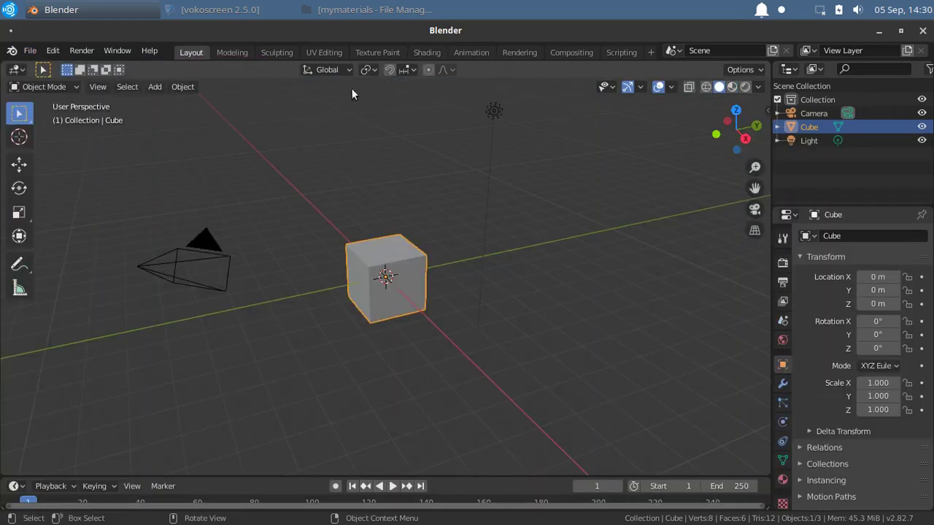
left_click(424, 49)
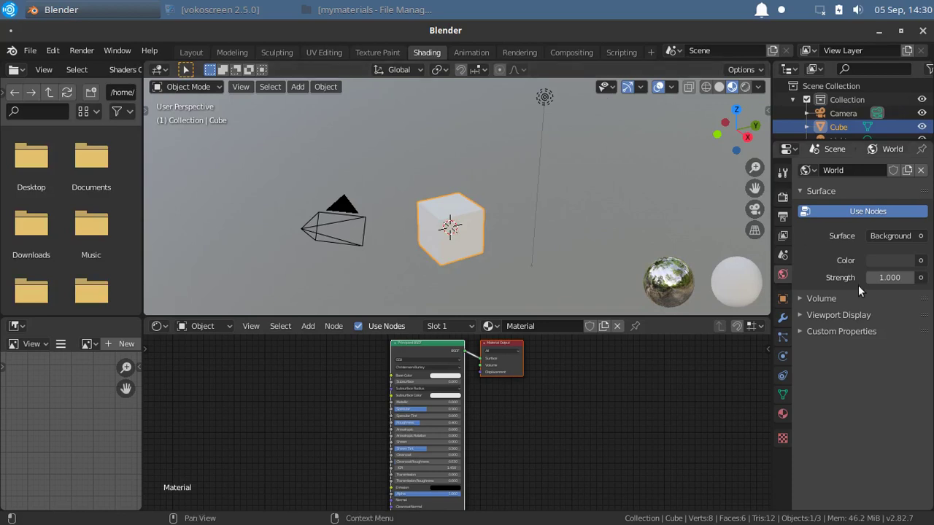
Load the Pavement library in the cube's Material Library VX settings and apply its black material to the selected cube
left_click(779, 413)
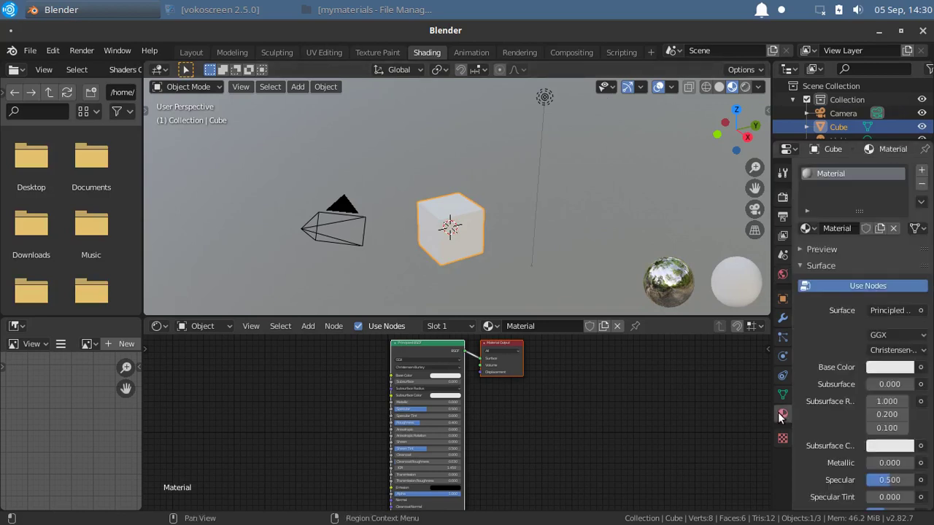
scroll(857, 418, "down", 15)
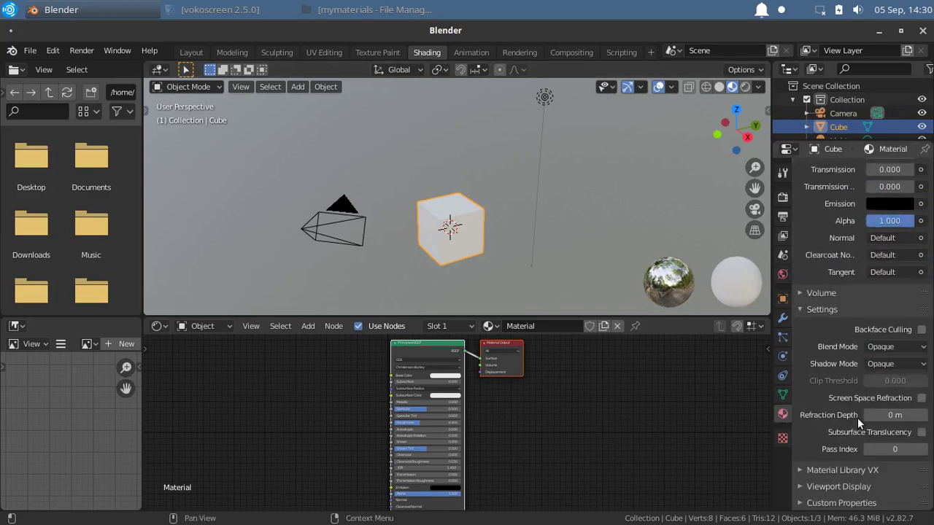
left_click(817, 471)
scroll(823, 398, "down", 6)
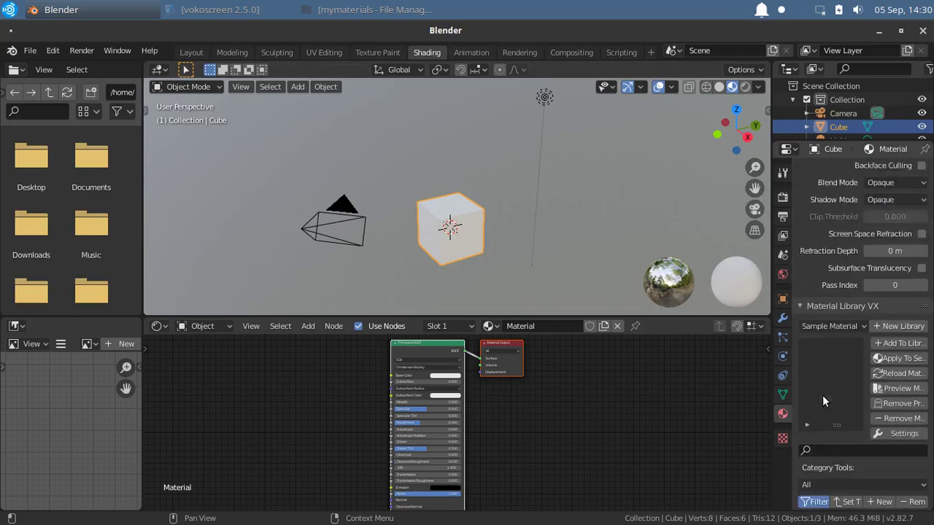
left_click(839, 290)
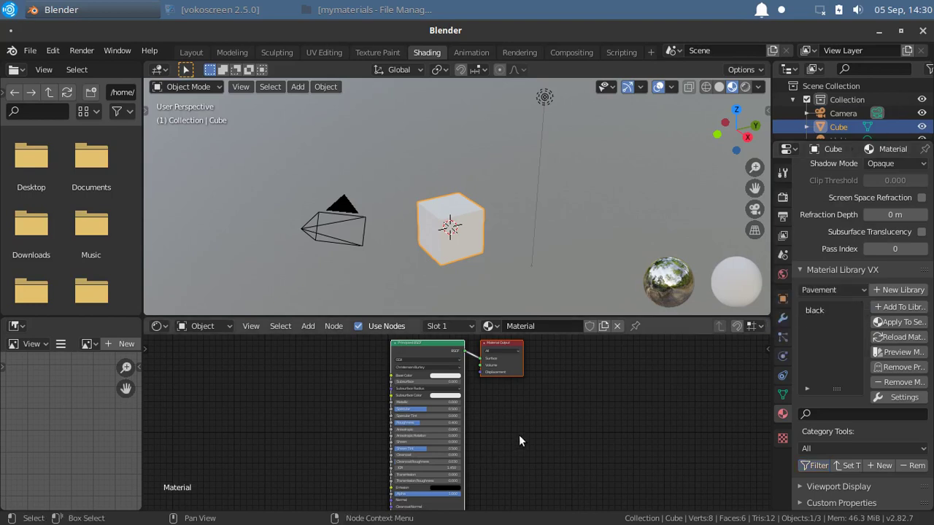
left_click(811, 311)
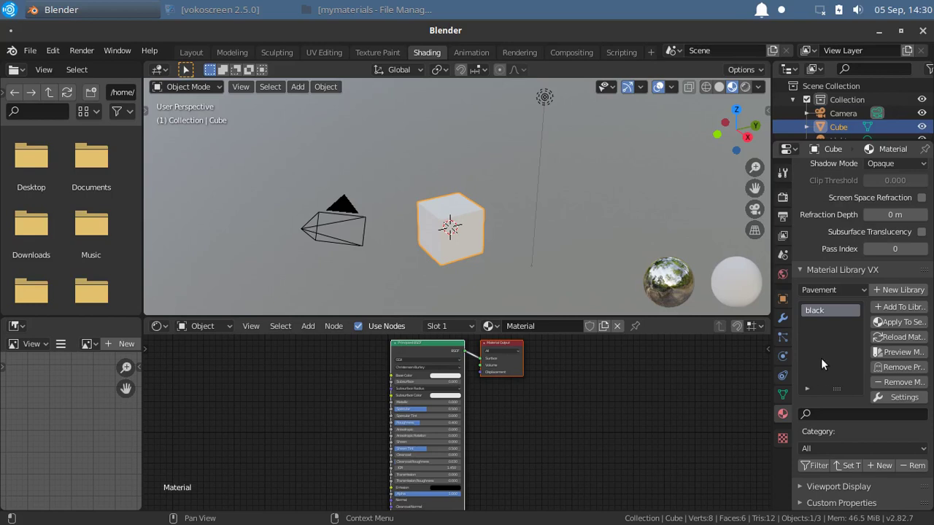
left_click(906, 329)
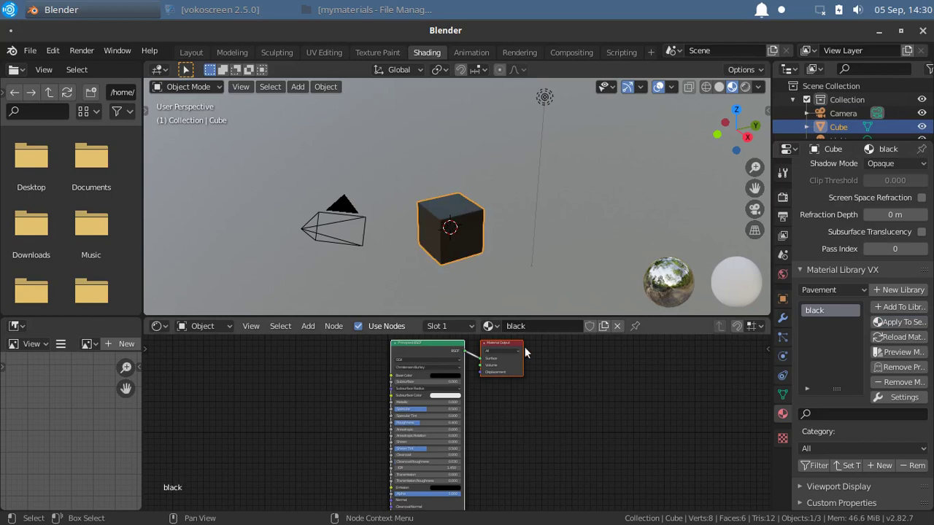